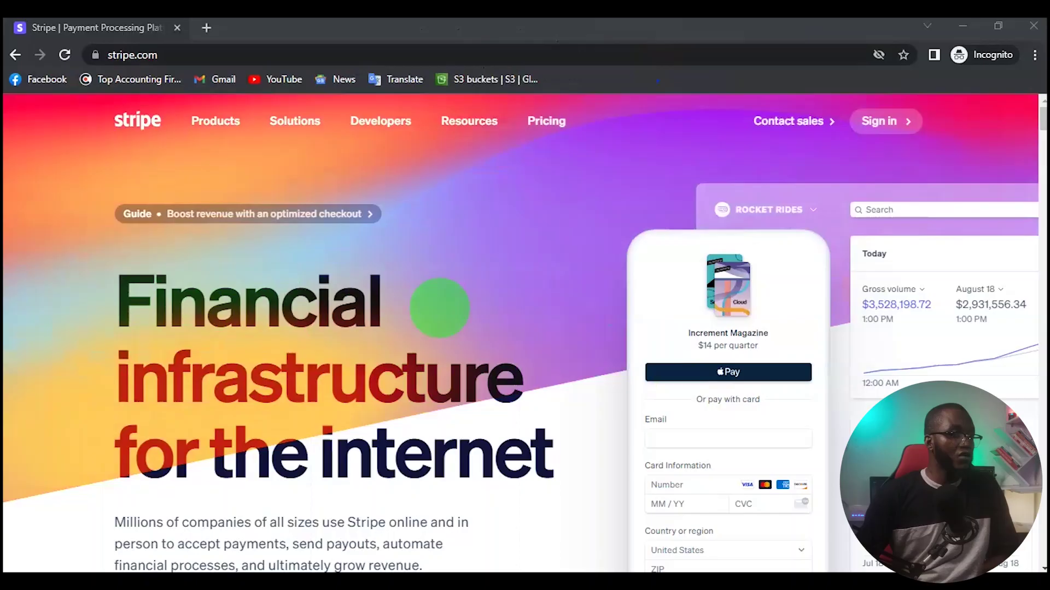
# Go from the Stripe sign-in page to the Sign up link and the account registration form.
pyautogui.moveTo(215, 120)
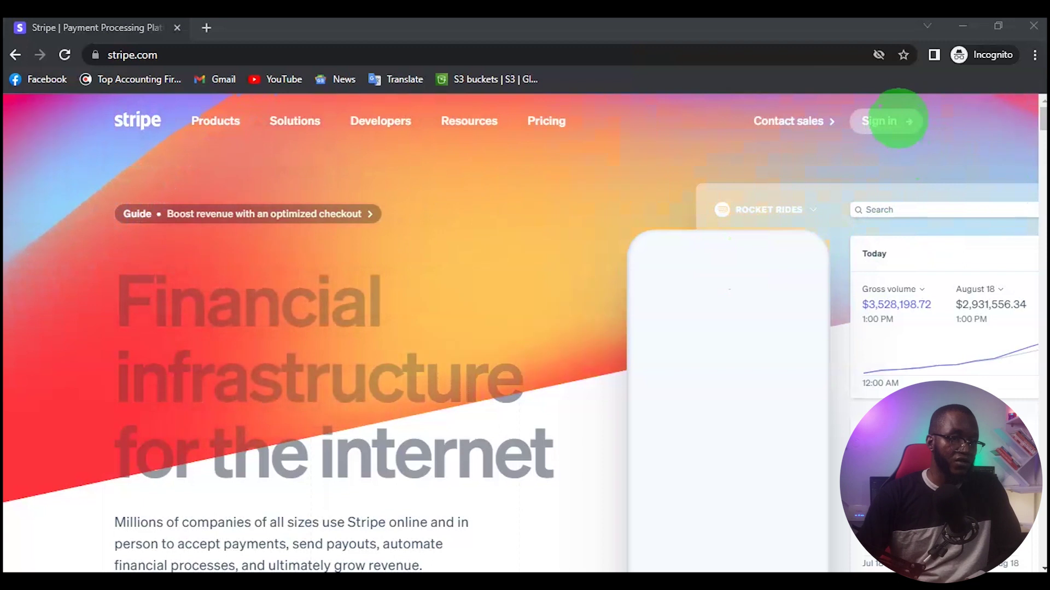
pyautogui.click(892, 117)
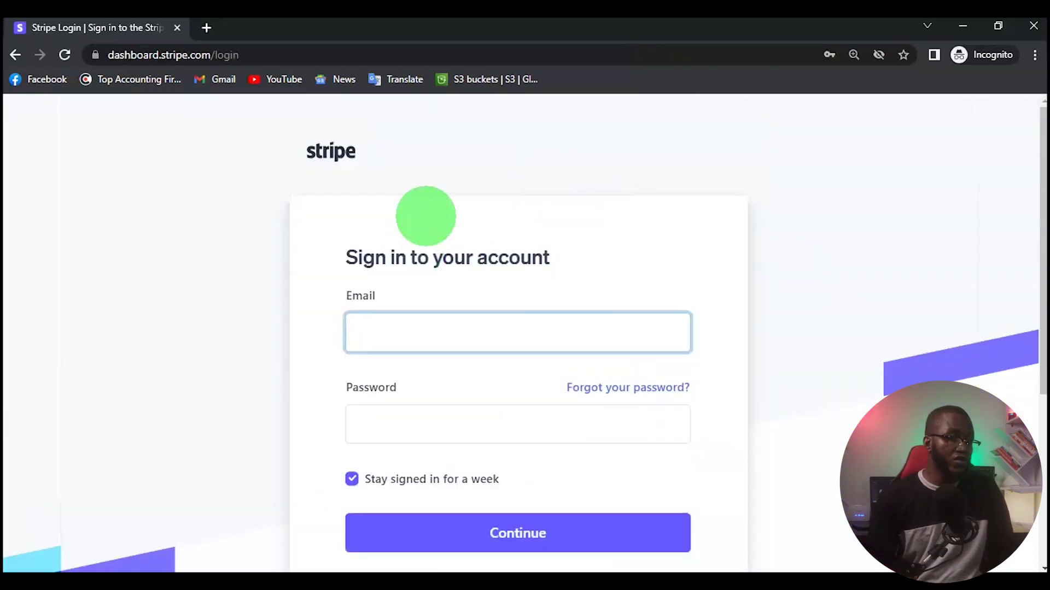
pyautogui.scroll(-5, 454, 240)
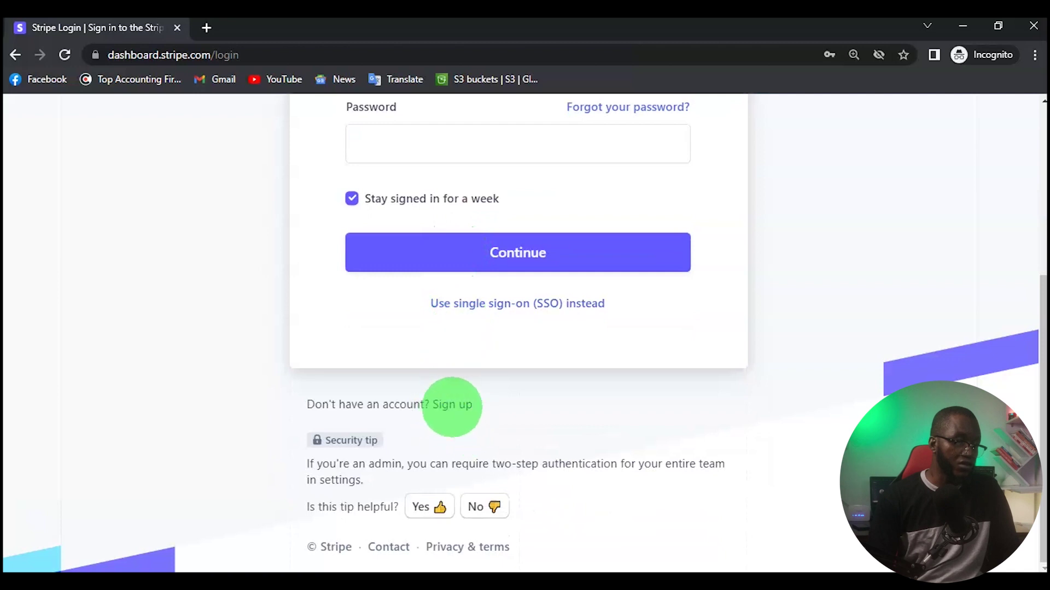
pyautogui.click(453, 406)
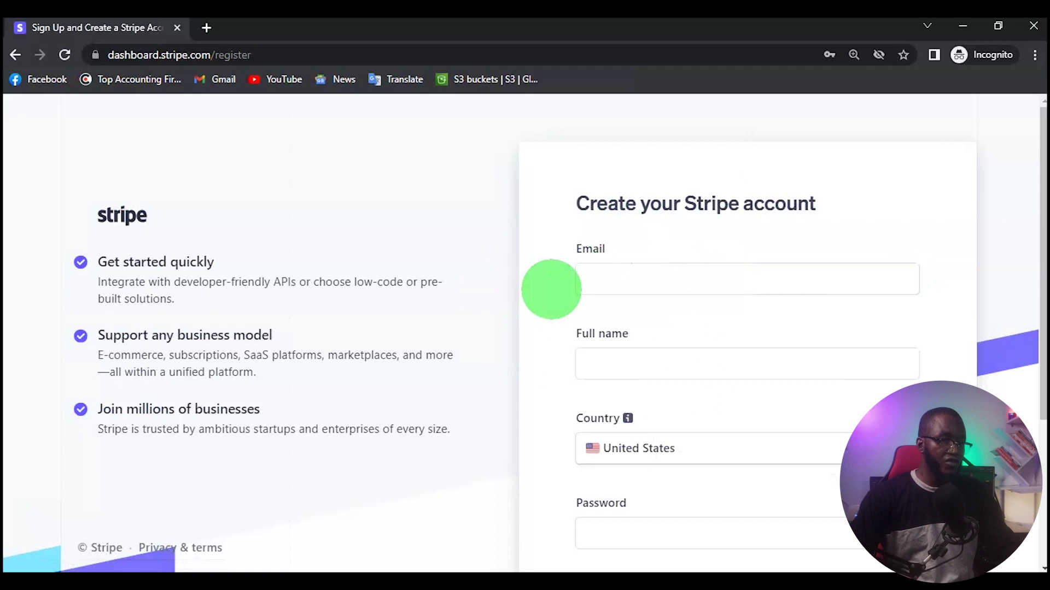
pyautogui.scroll(-2, 571, 285)
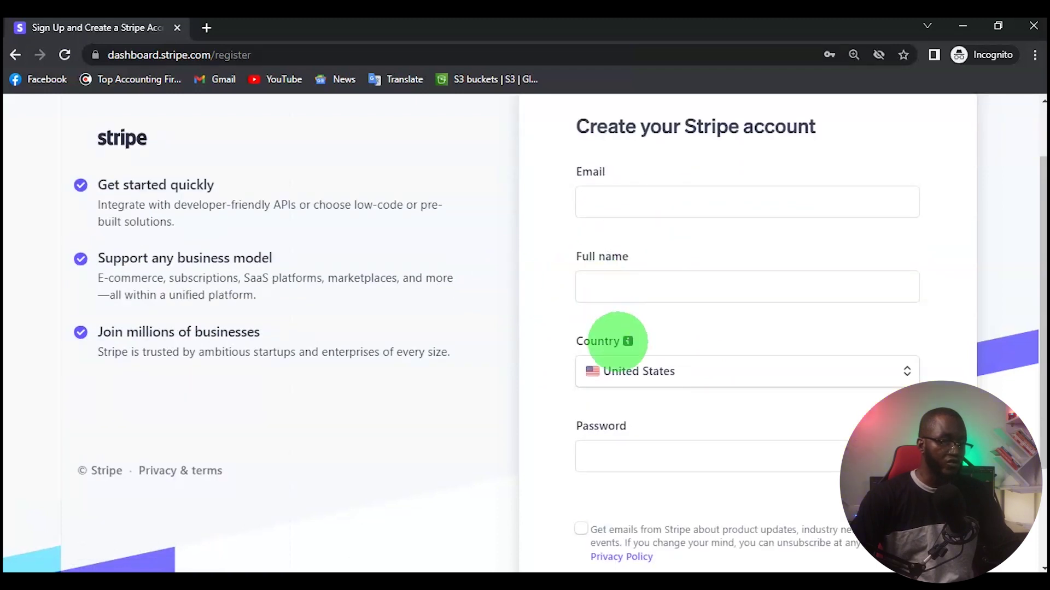
pyautogui.scroll(-2, 613, 340)
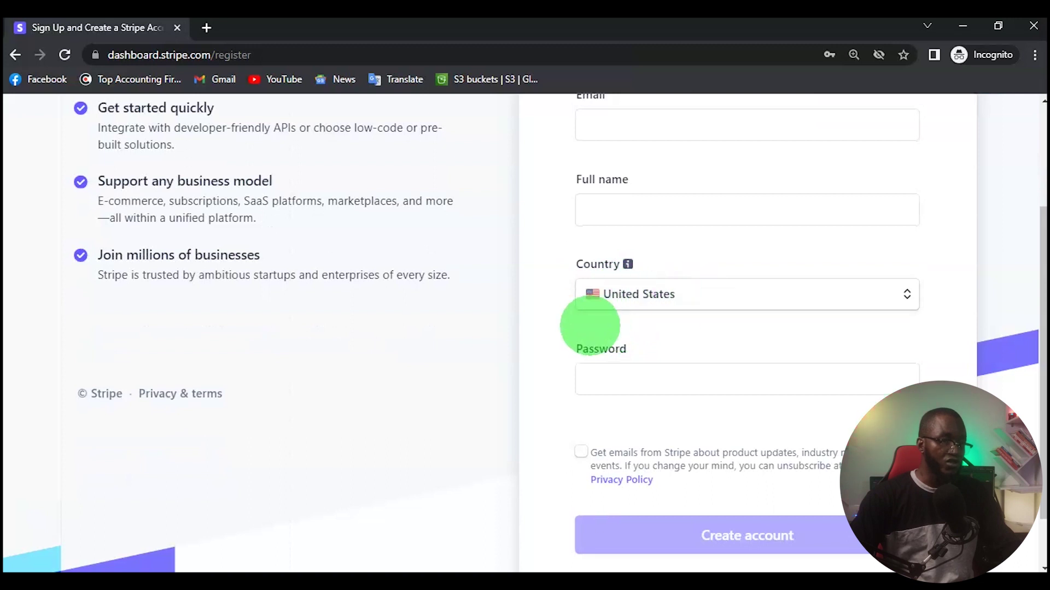
pyautogui.scroll(3, 583, 372)
pyautogui.scroll(-4, 602, 363)
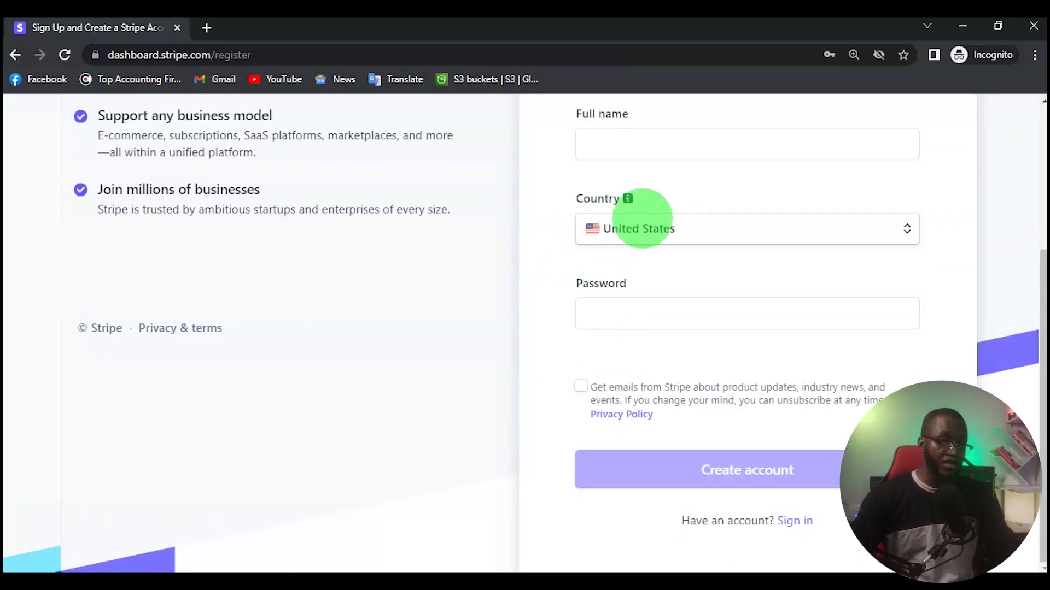
pyautogui.scroll(1, 642, 218)
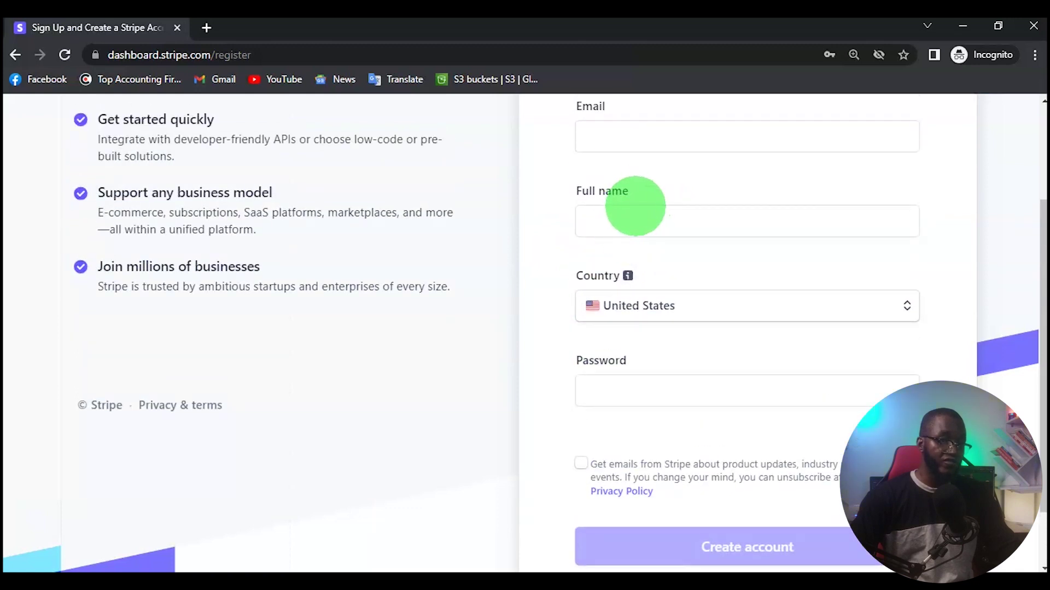
pyautogui.moveTo(630, 268)
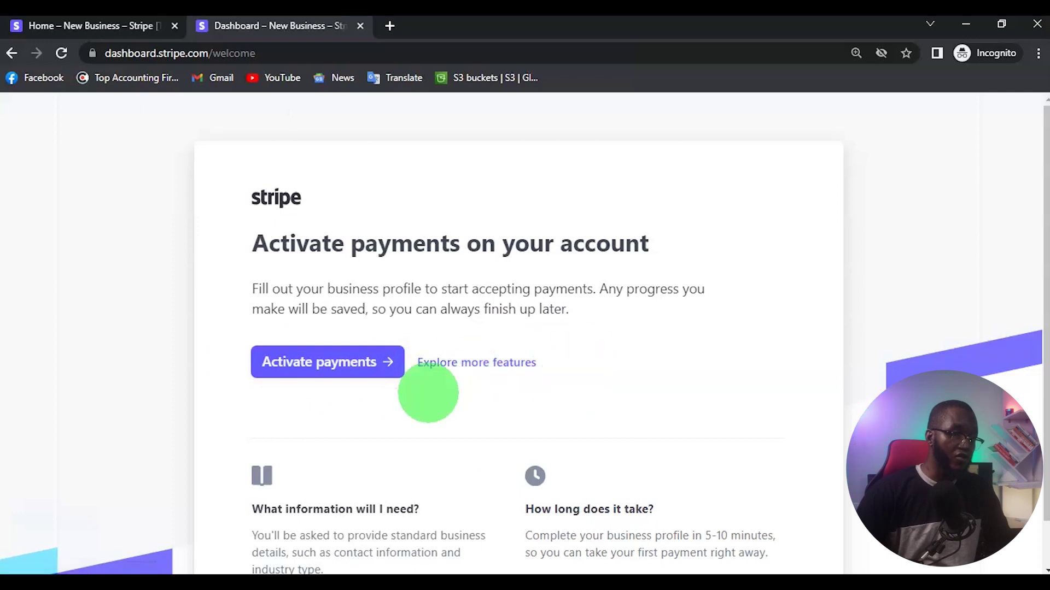
# Open Explore more features from the welcome page and try the Test mode toggle.
pyautogui.scroll(-1, 480, 366)
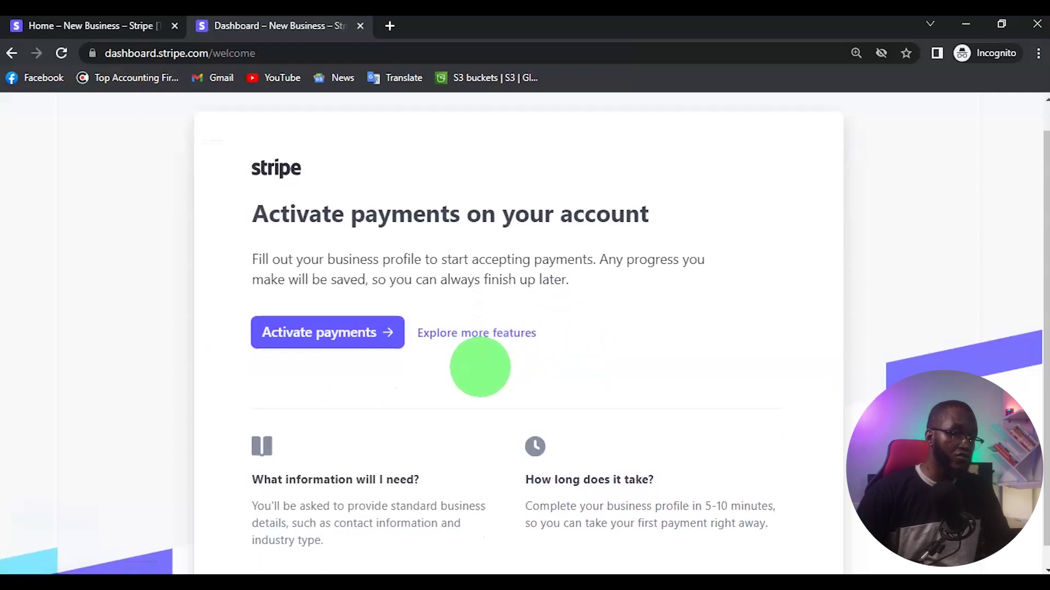
pyautogui.click(484, 312)
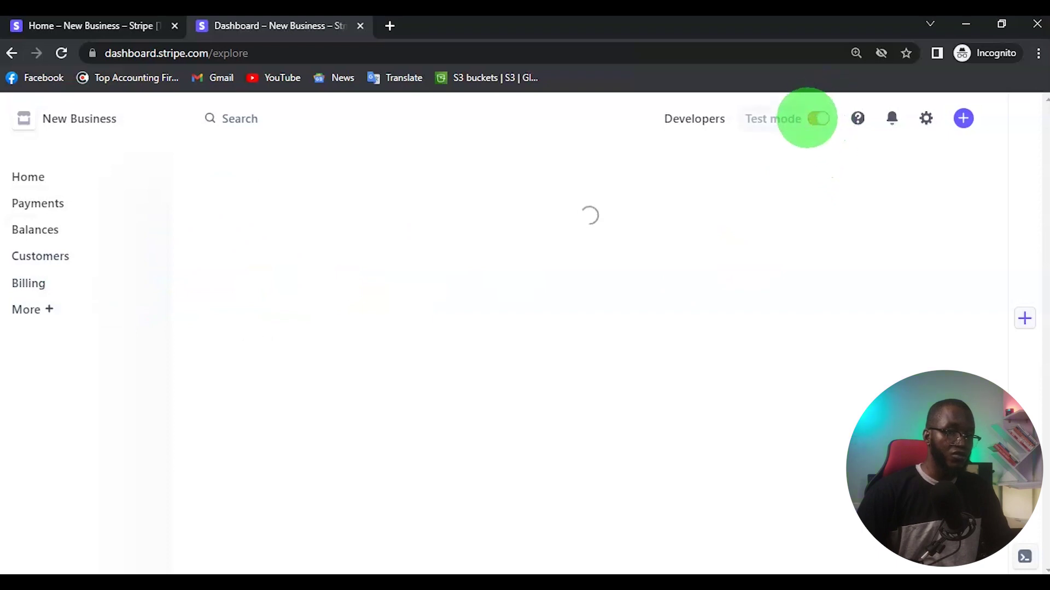
pyautogui.click(808, 119)
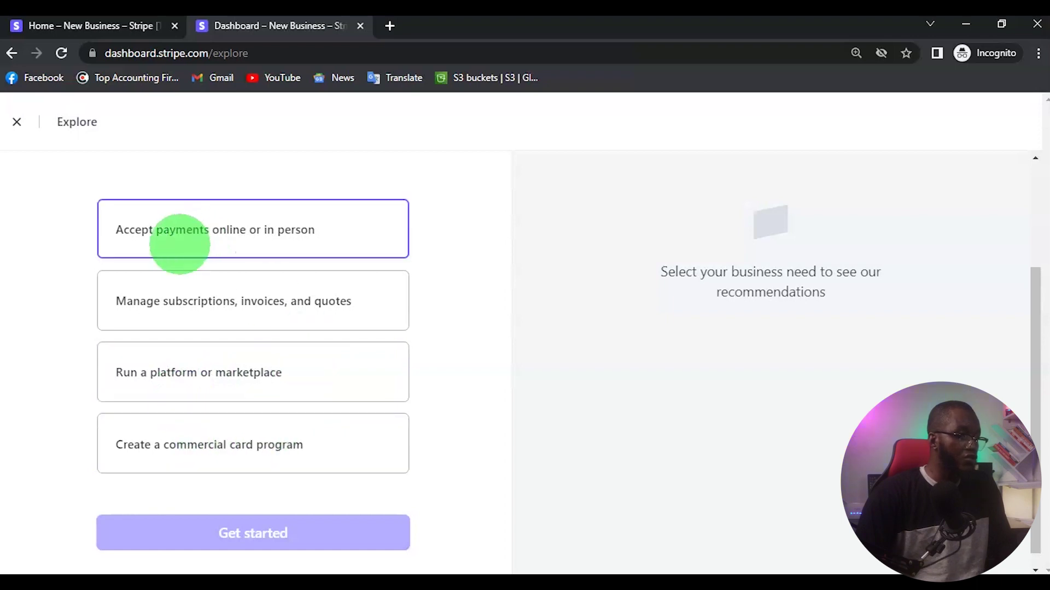
# Choose accepting payments online or in person, start with Payment Links, and continue as Individual / Sole Trader.
pyautogui.click(212, 236)
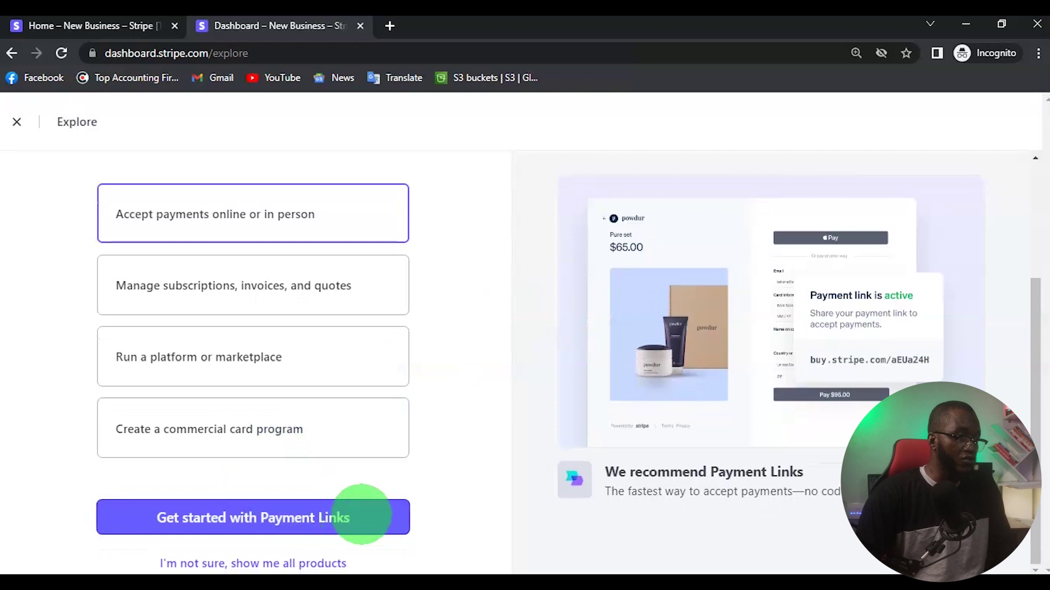
pyautogui.click(260, 516)
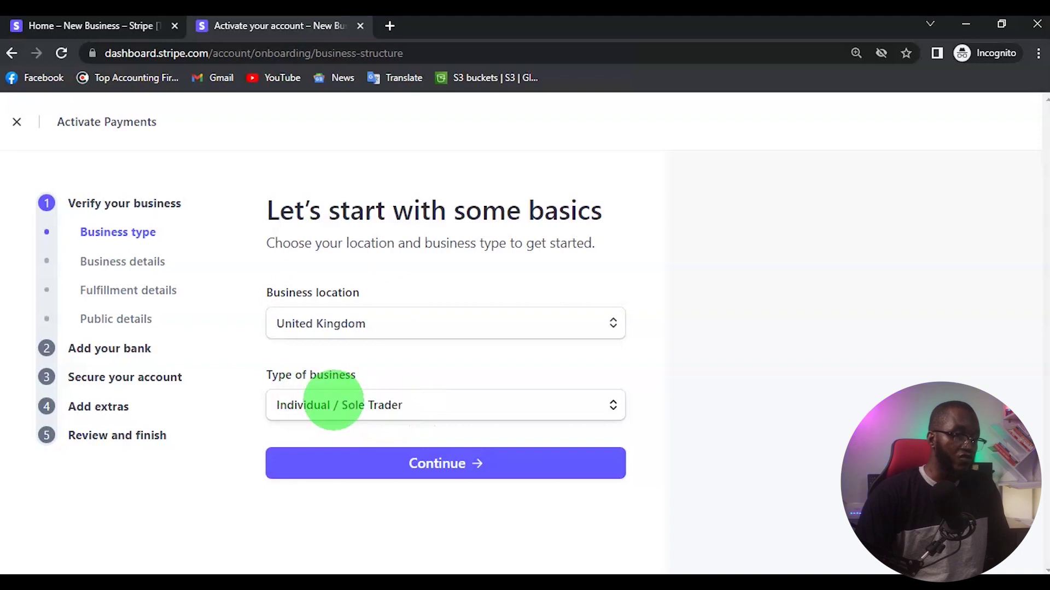
pyautogui.click(335, 405)
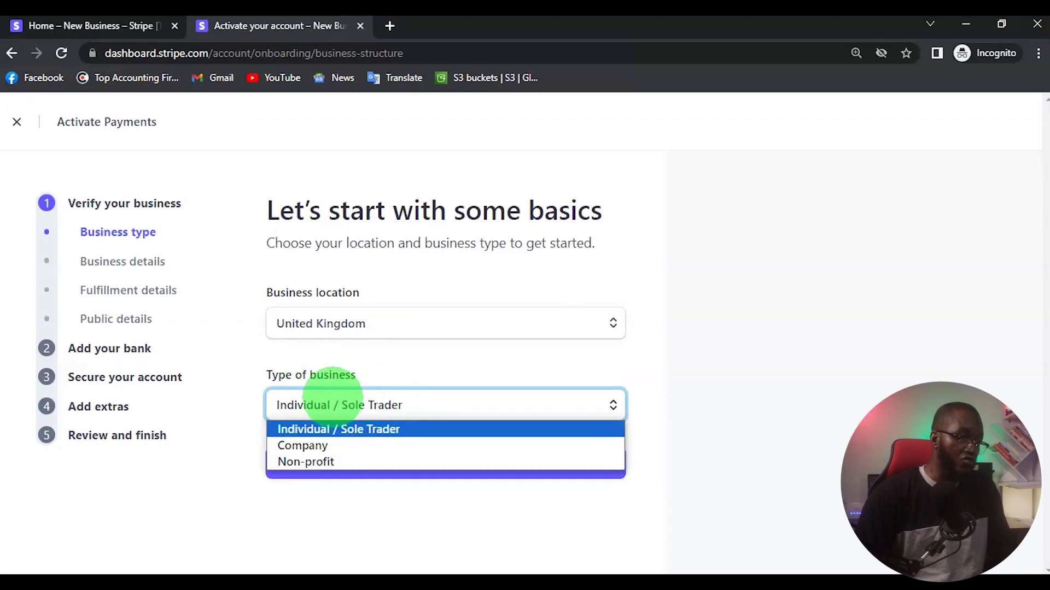
pyautogui.click(330, 386)
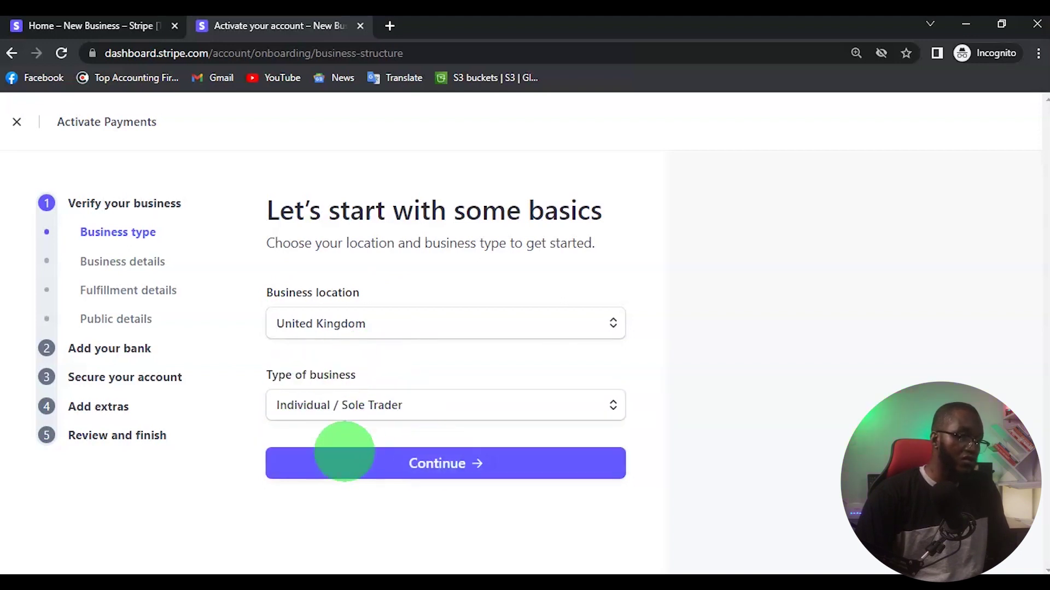
pyautogui.click(401, 467)
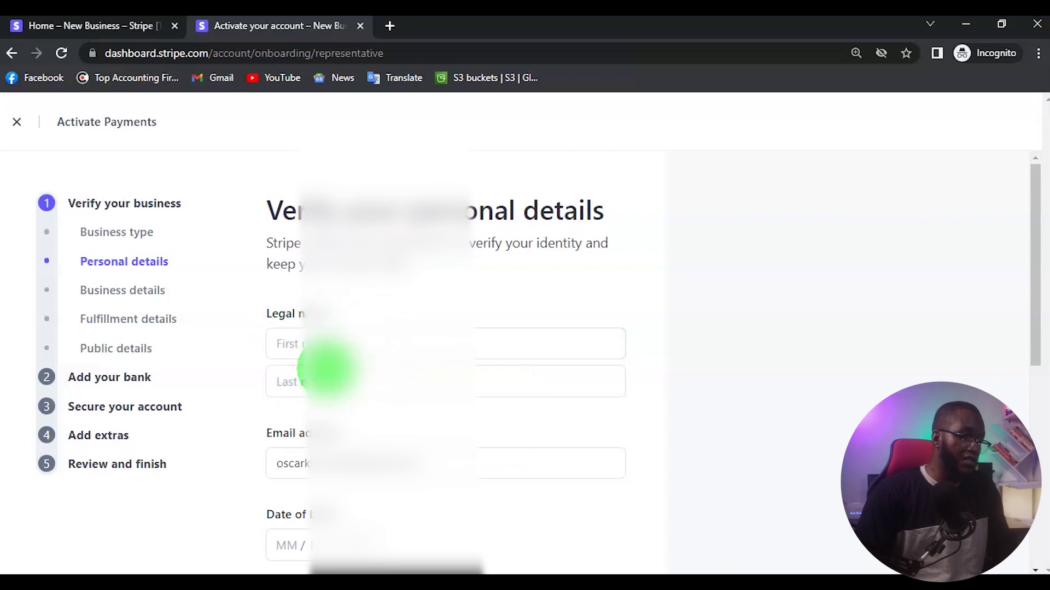
# Enter the legal first name and last name, then scroll down toward Date of birth.
pyautogui.scroll(-4, 323, 363)
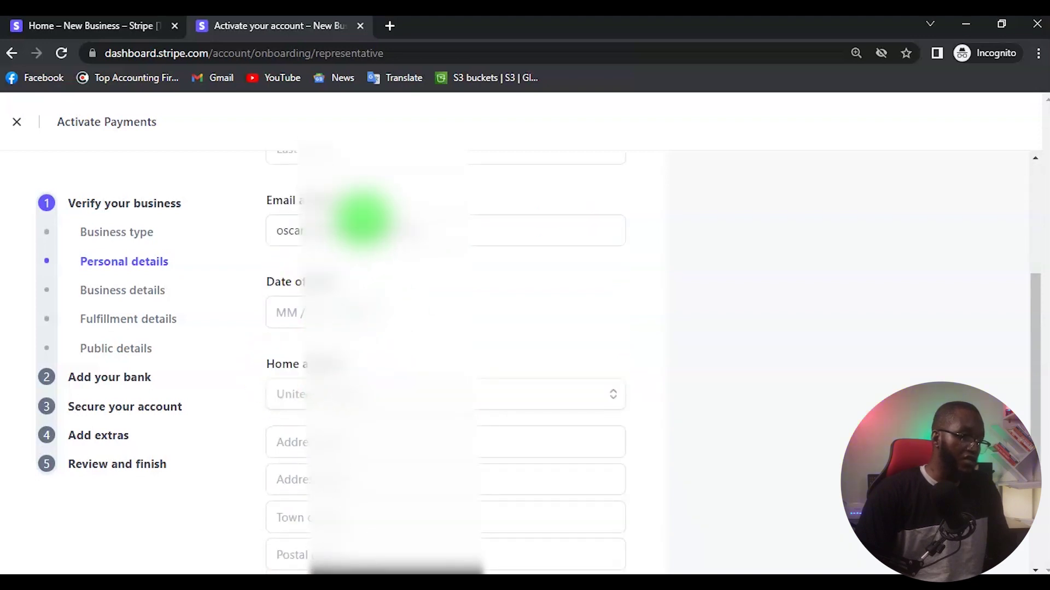
pyautogui.scroll(1, 358, 388)
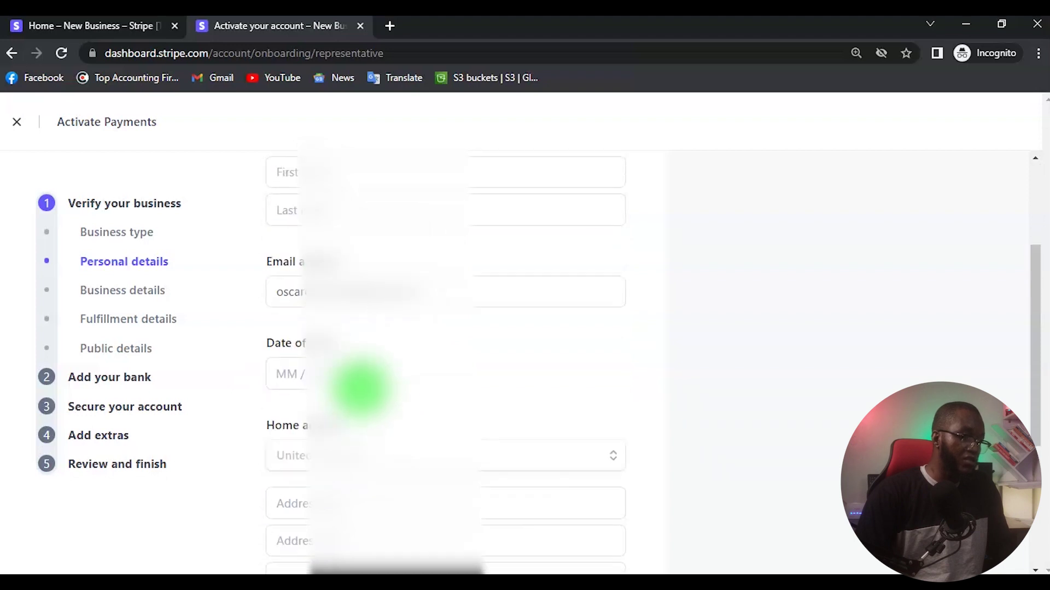
pyautogui.scroll(-4, 356, 391)
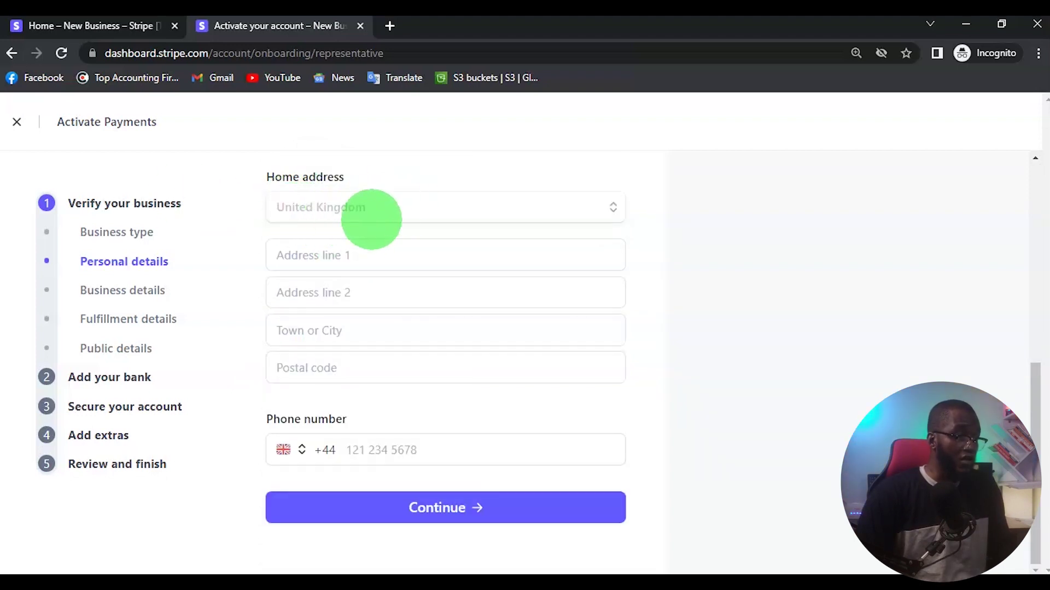
pyautogui.scroll(5, 349, 260)
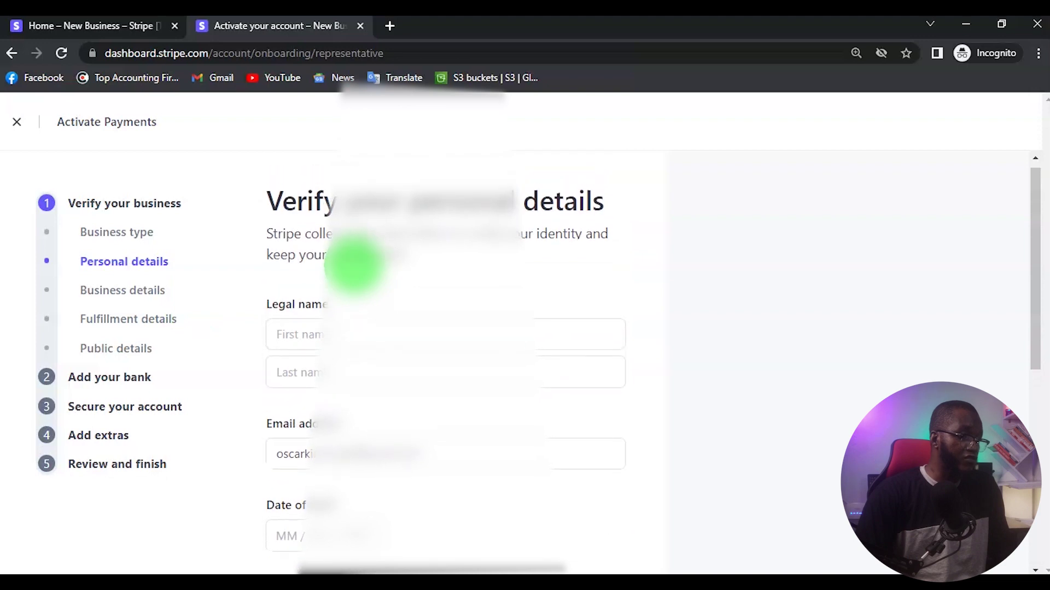
pyautogui.click(313, 343)
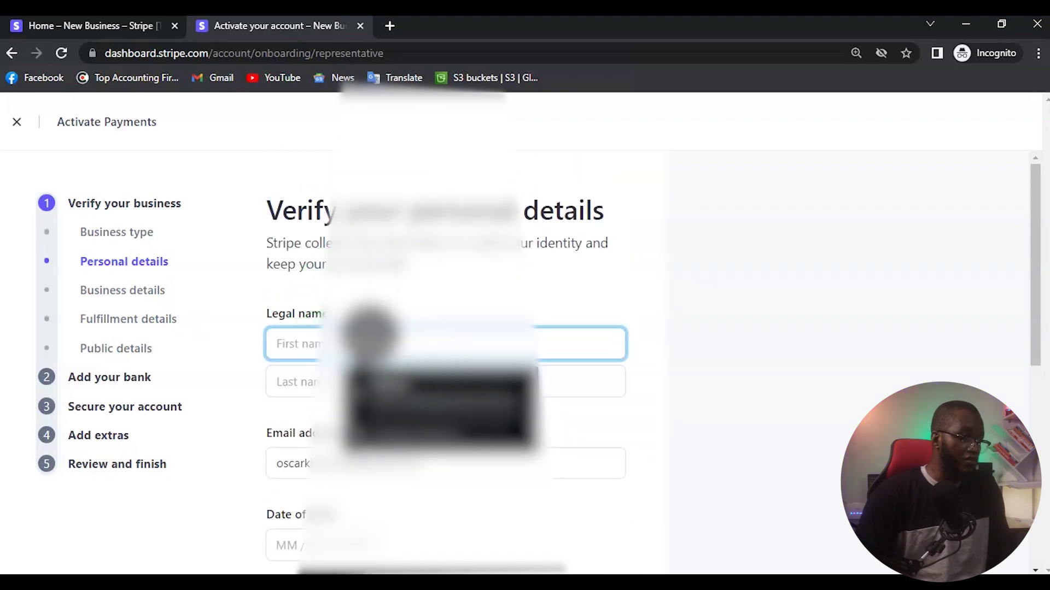
pyautogui.click(352, 376)
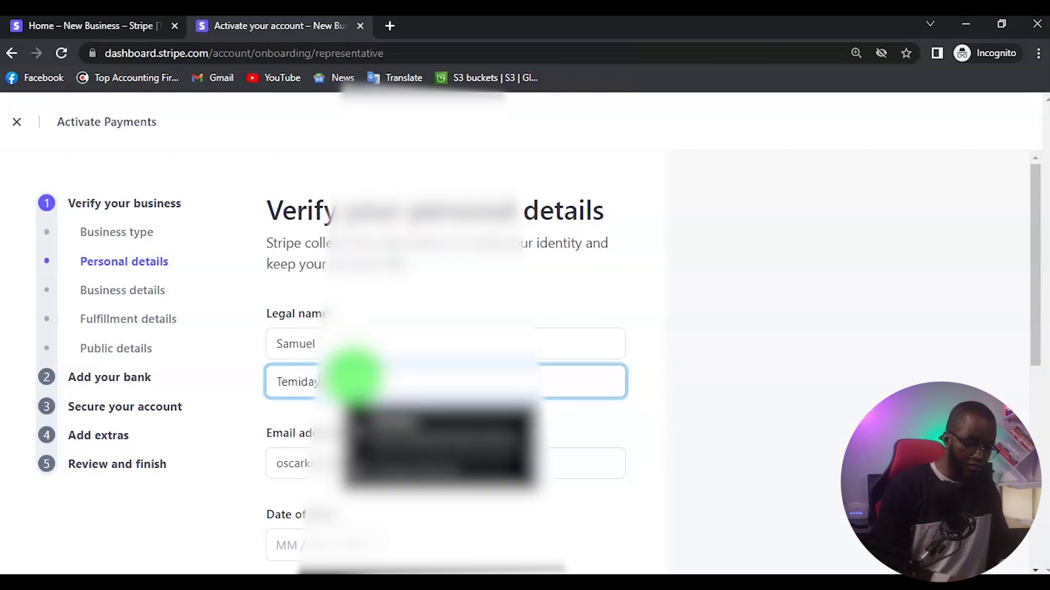
pyautogui.click(243, 451)
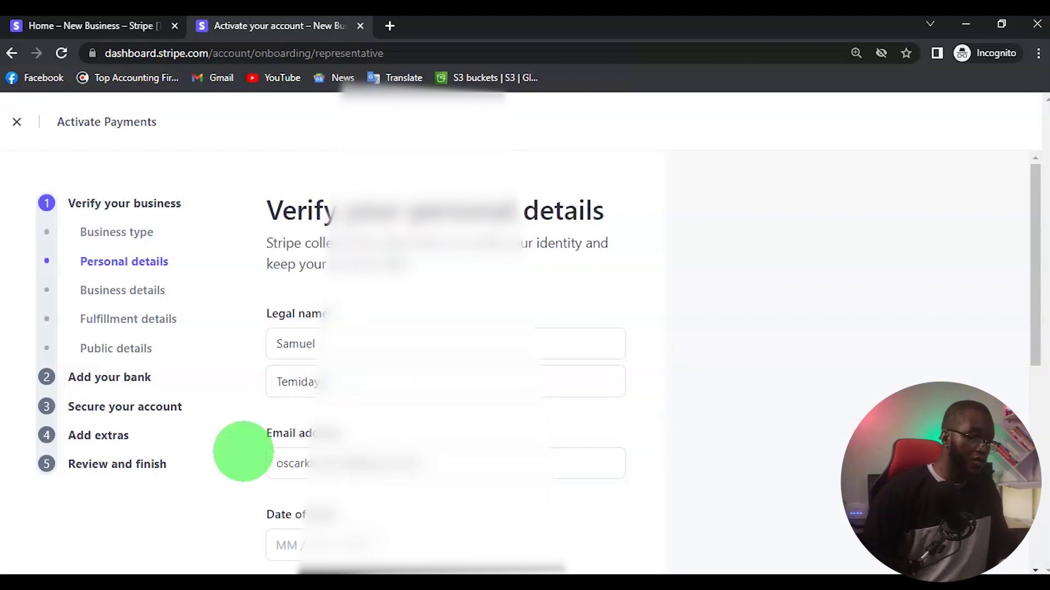
pyautogui.scroll(-3, 254, 446)
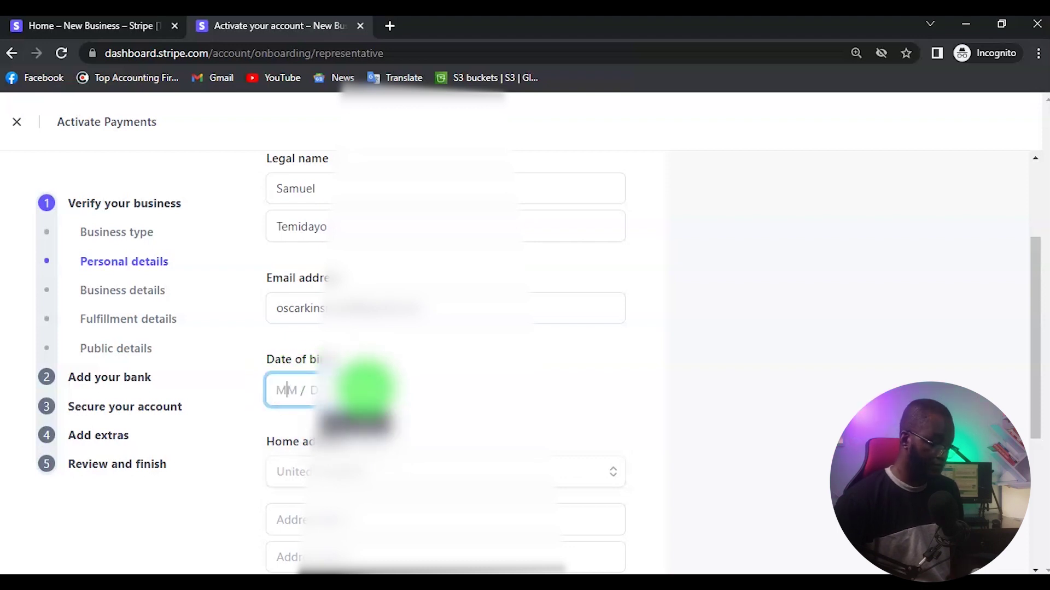
pyautogui.scroll(-5, 365, 388)
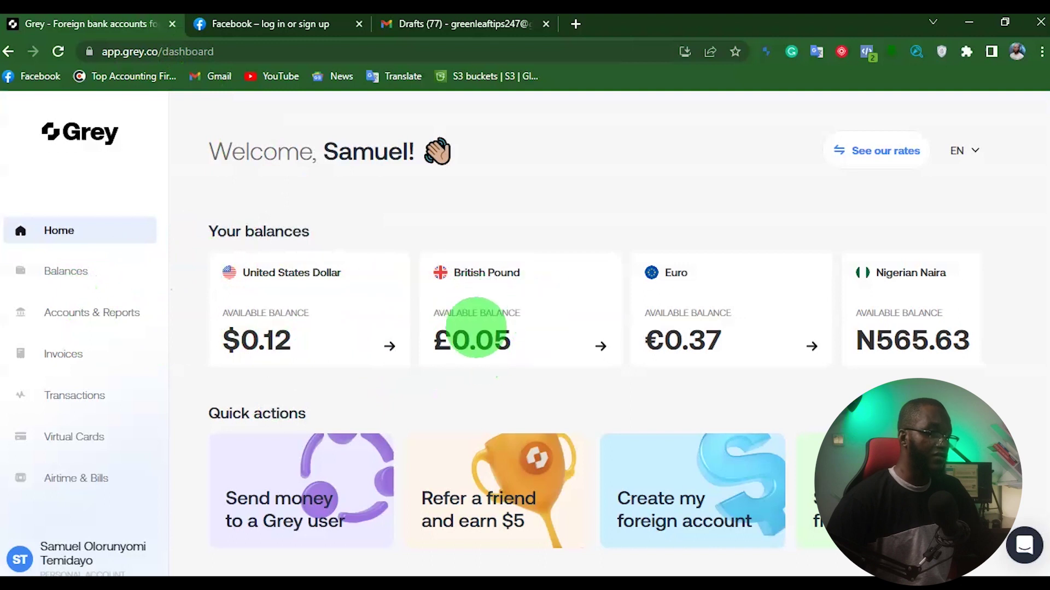
# Copy the bank address from Grey's British Pound account details and return to Stripe's address line 1.
pyautogui.click(500, 304)
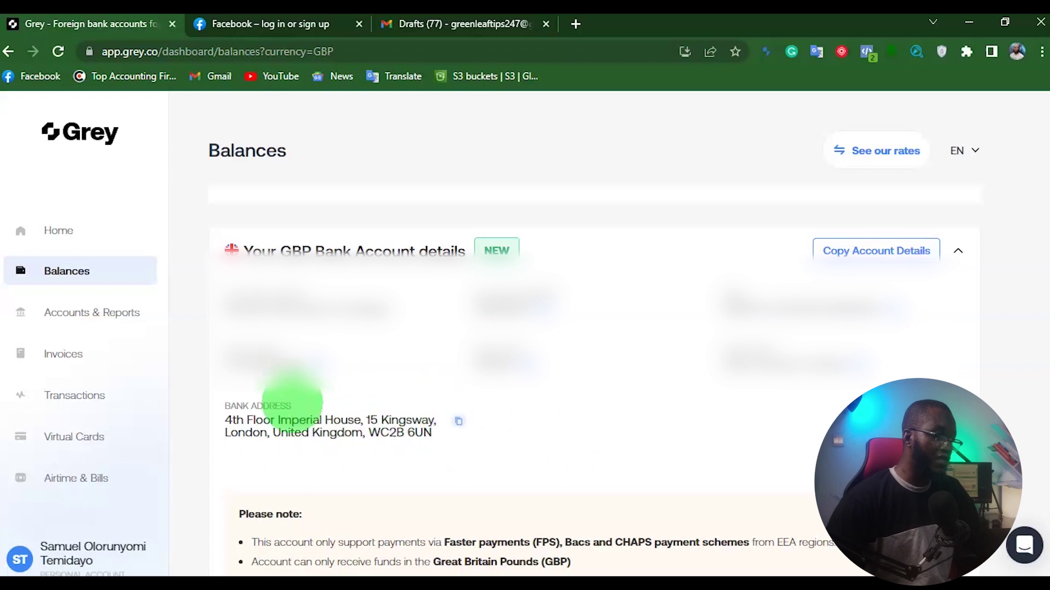
pyautogui.click(459, 421)
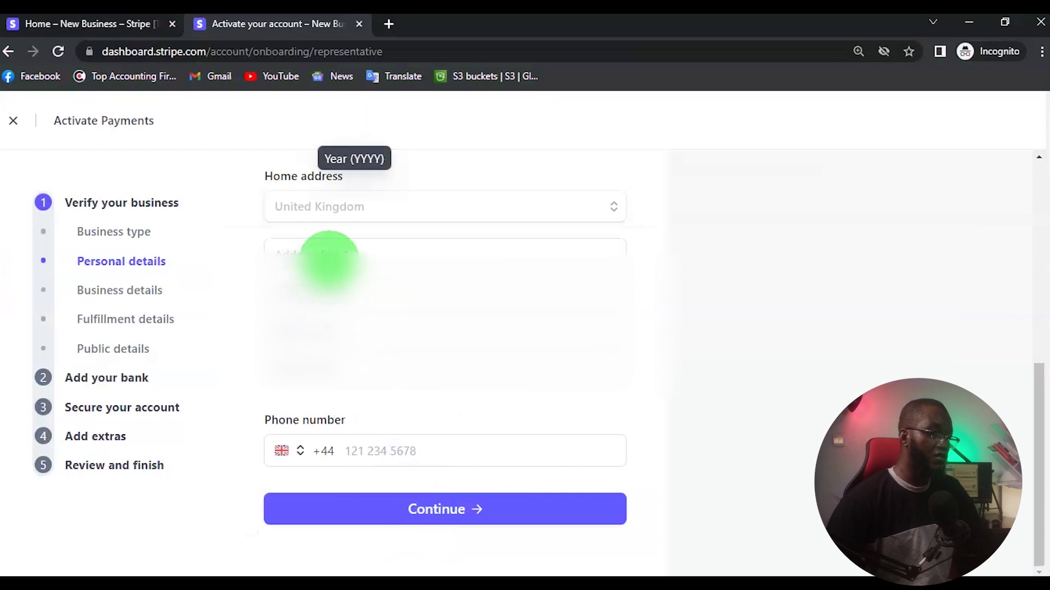
pyautogui.click(329, 259)
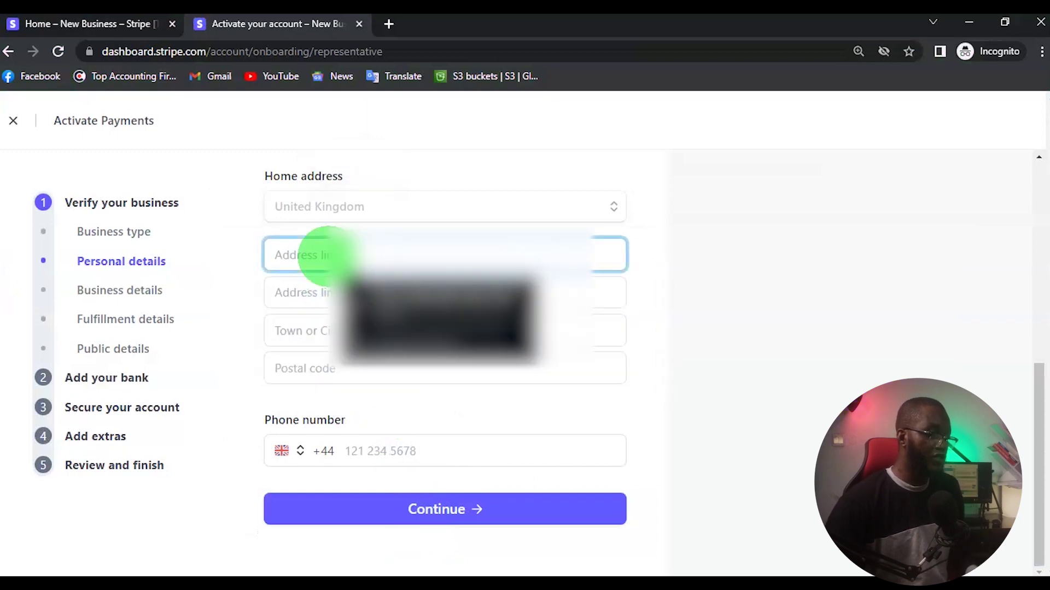
# Paste the copied bank address into Address line 1 and move the street into line 2.
pyautogui.hotkey('ctrl', 'v')
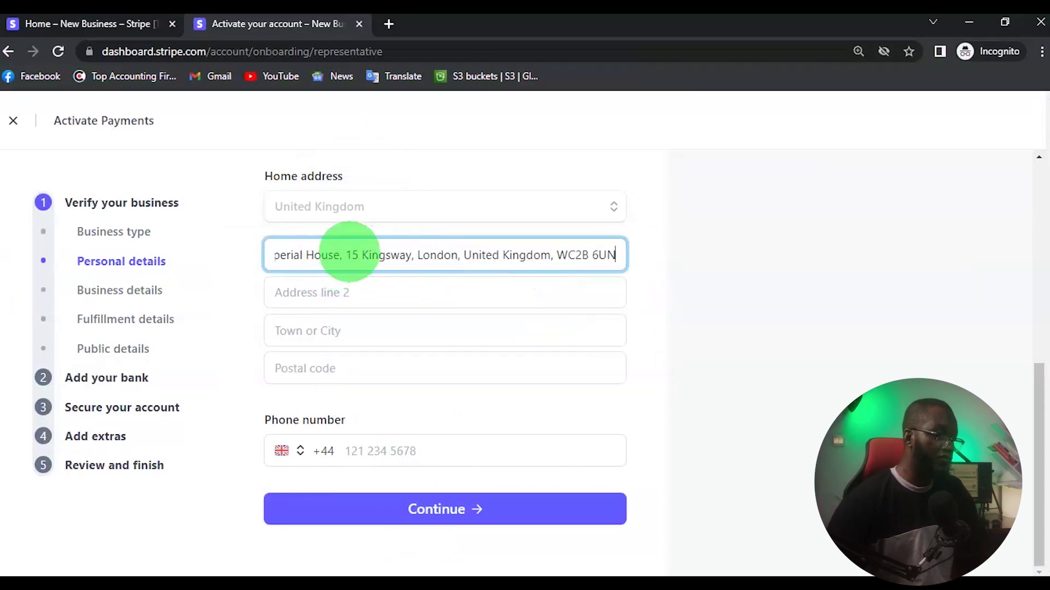
pyautogui.moveTo(344, 255); pyautogui.dragTo(222, 276)
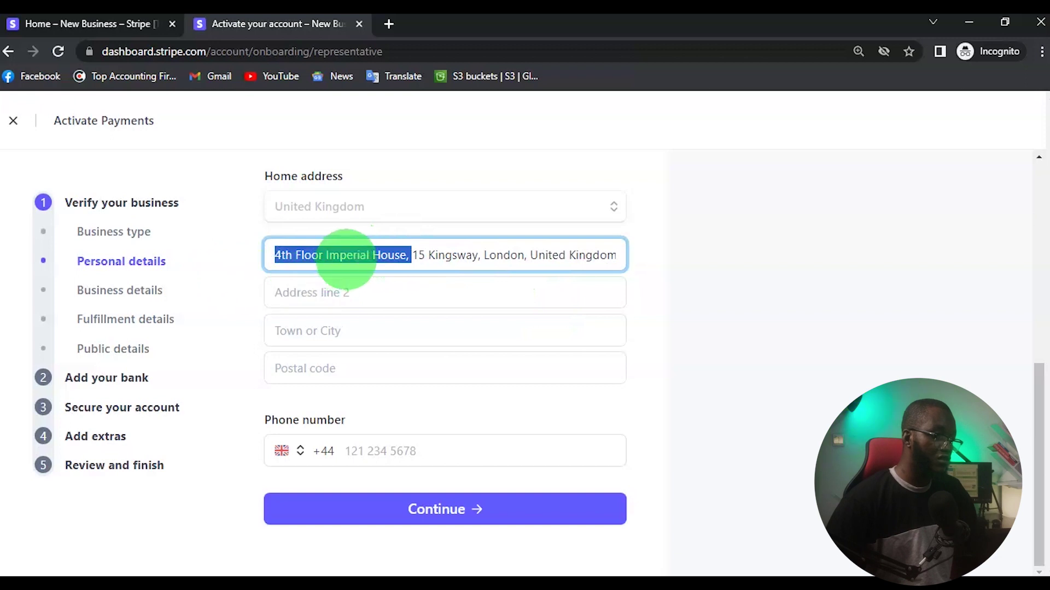
pyautogui.click(346, 255)
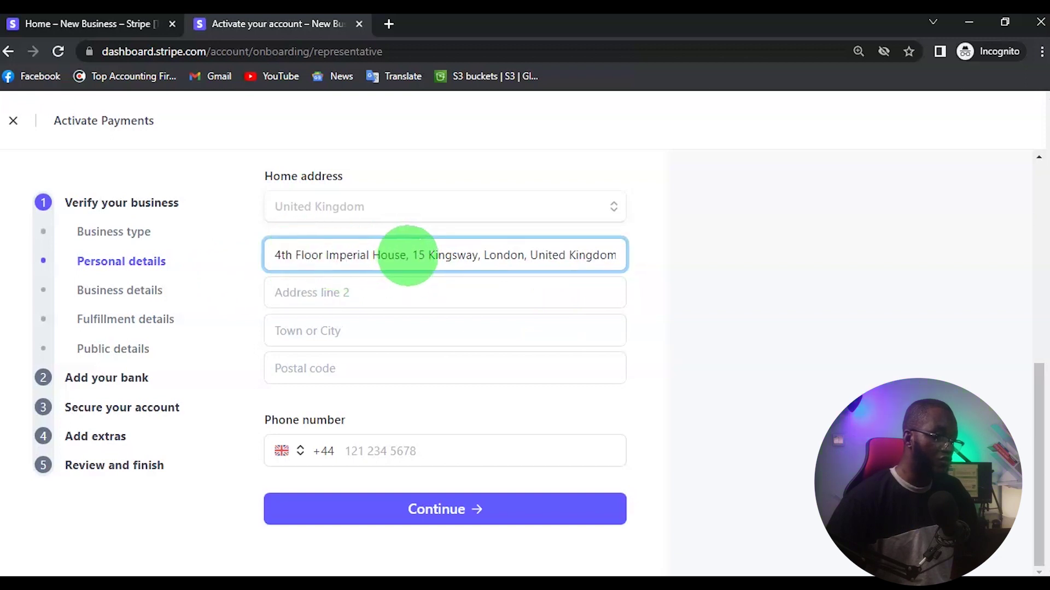
pyautogui.moveTo(411, 254); pyautogui.dragTo(480, 253)
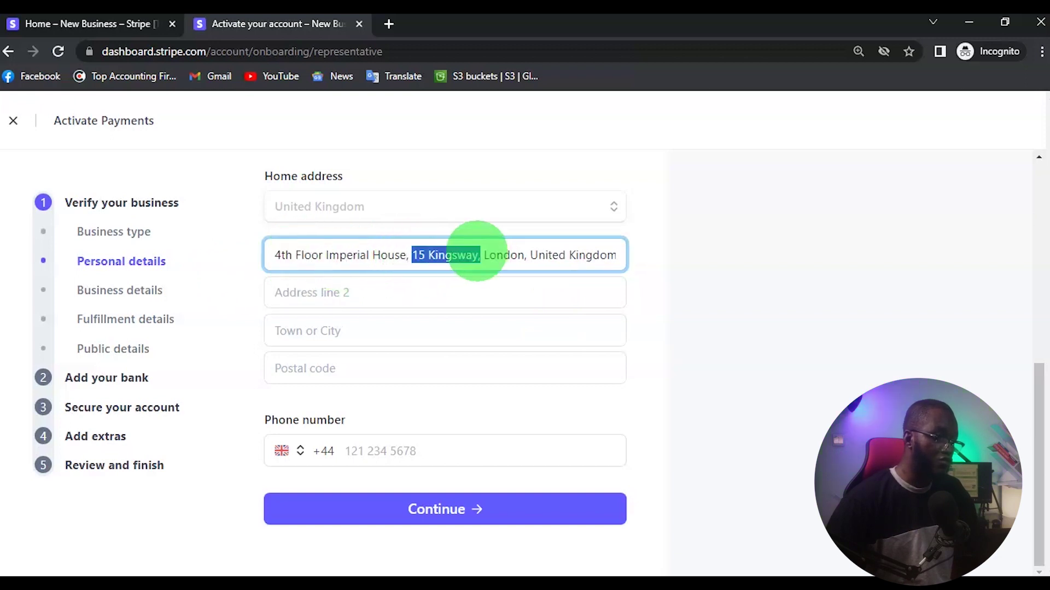
pyautogui.rightClick(477, 252)
pyautogui.click(514, 283)
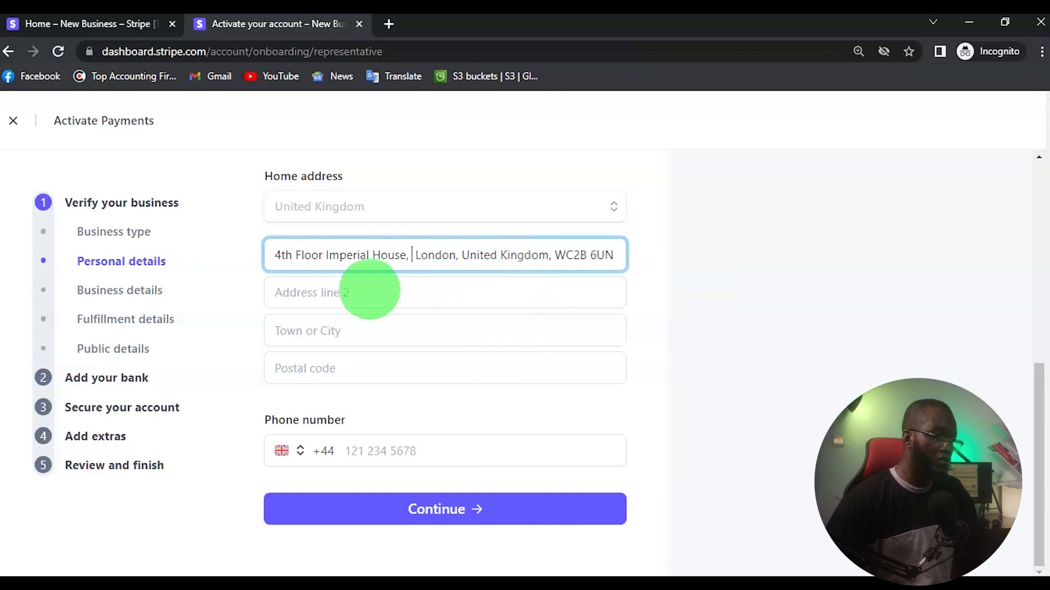
pyautogui.click(370, 290)
pyautogui.click(405, 341)
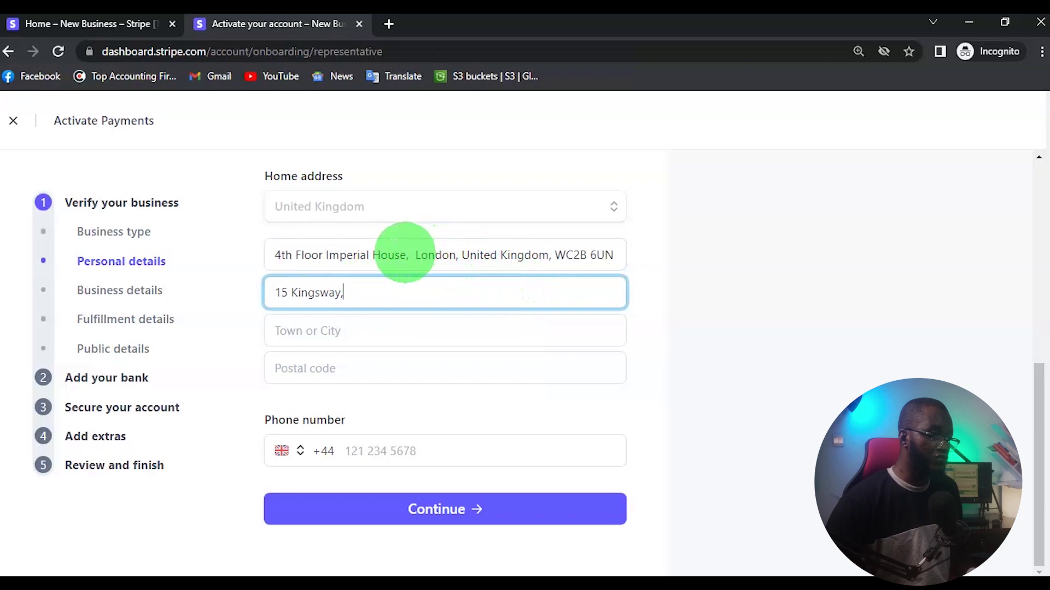
# Move the city into the Town or city field and the postcode into Postal code.
pyautogui.moveTo(415, 255); pyautogui.dragTo(458, 255)
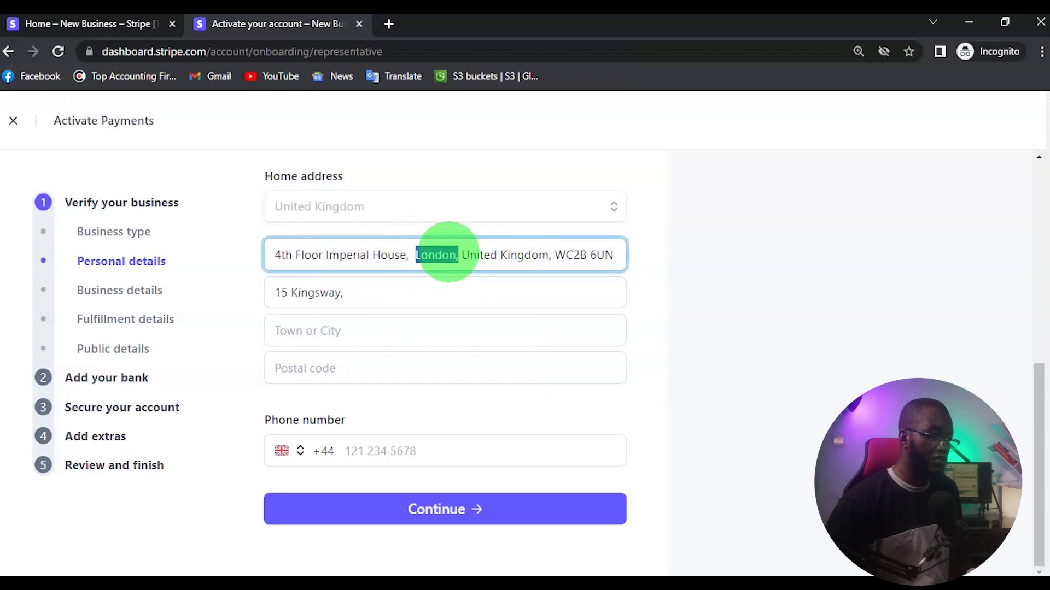
pyautogui.rightClick(445, 249)
pyautogui.click(487, 284)
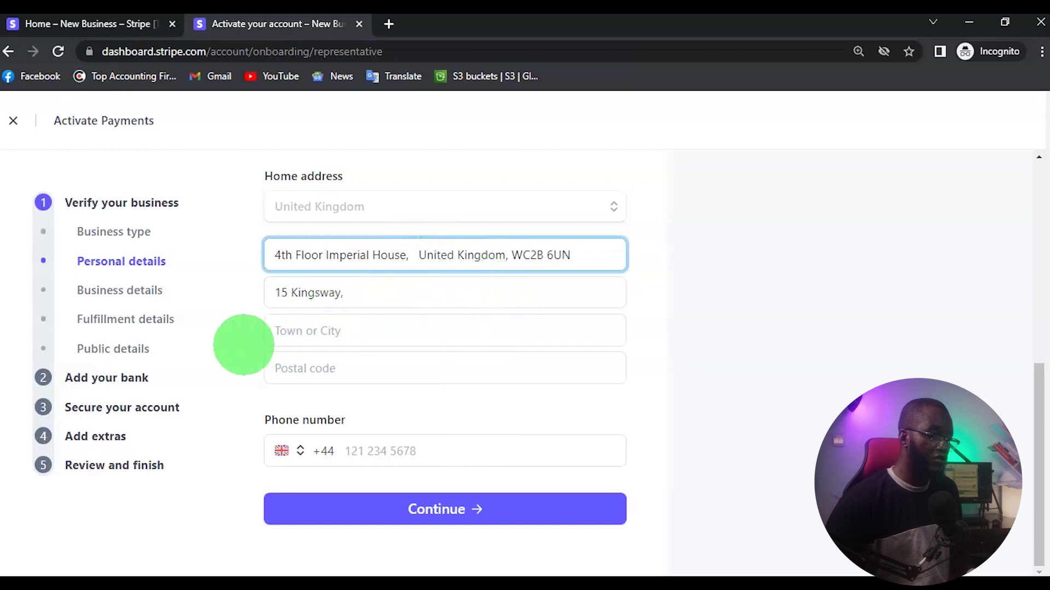
pyautogui.click(293, 330)
pyautogui.hotkey('ctrl', 'v')
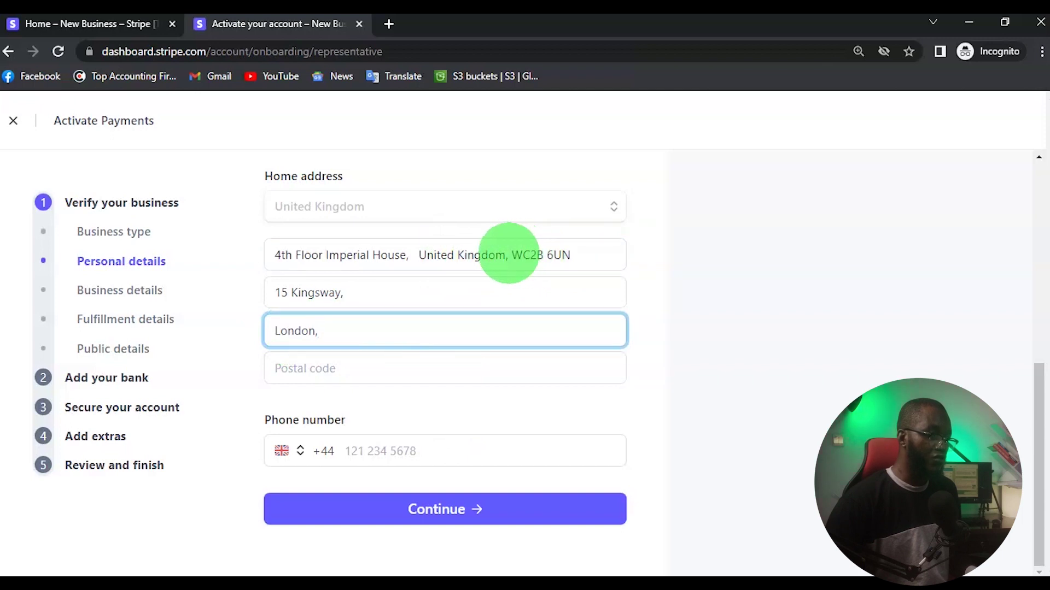
pyautogui.moveTo(511, 253); pyautogui.dragTo(600, 253)
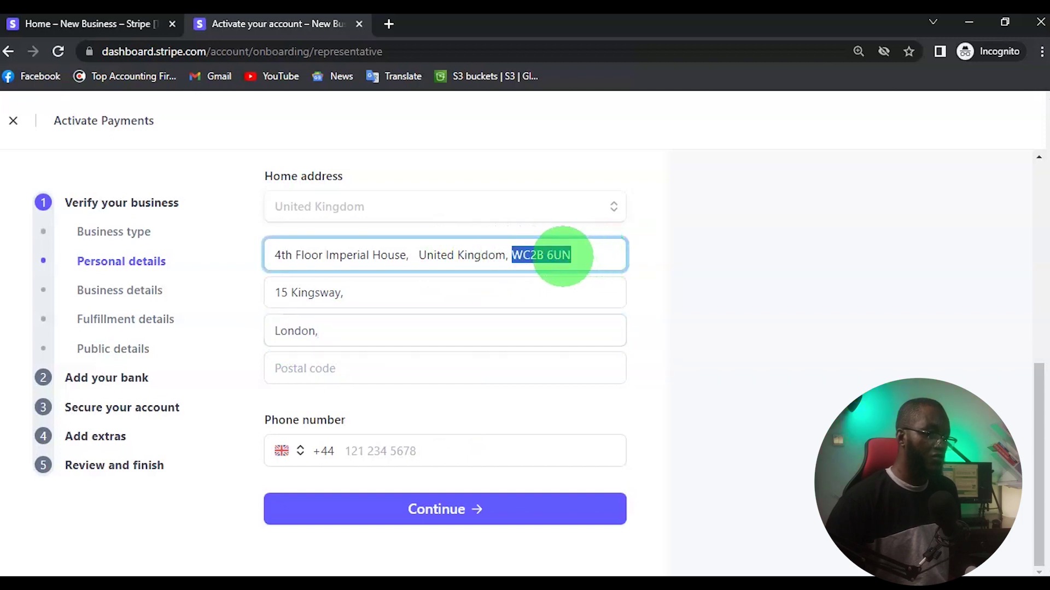
pyautogui.rightClick(564, 256)
pyautogui.click(596, 289)
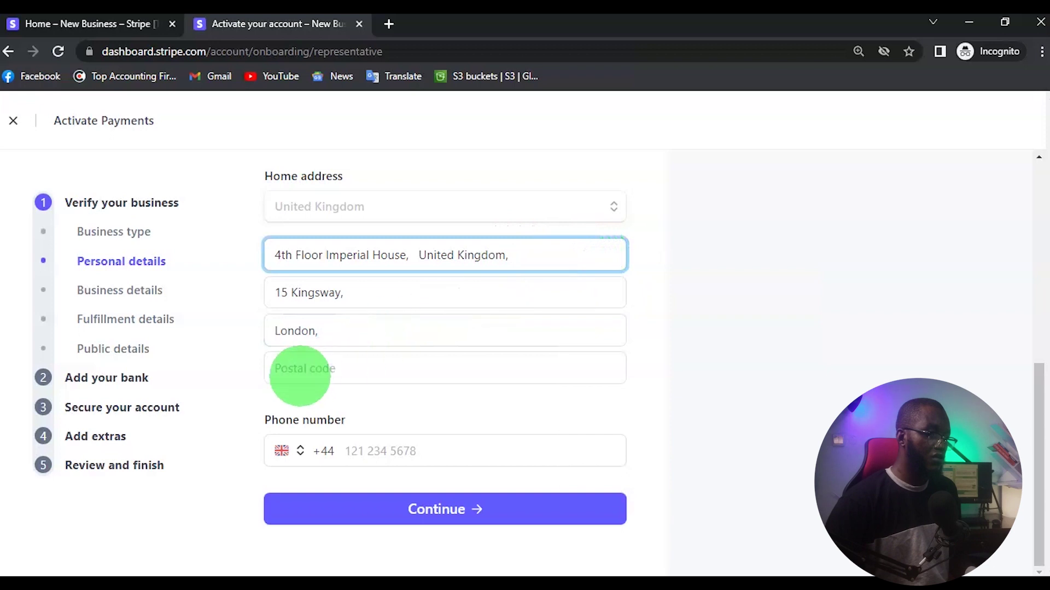
pyautogui.click(301, 373)
pyautogui.hotkey('ctrl', 'v')
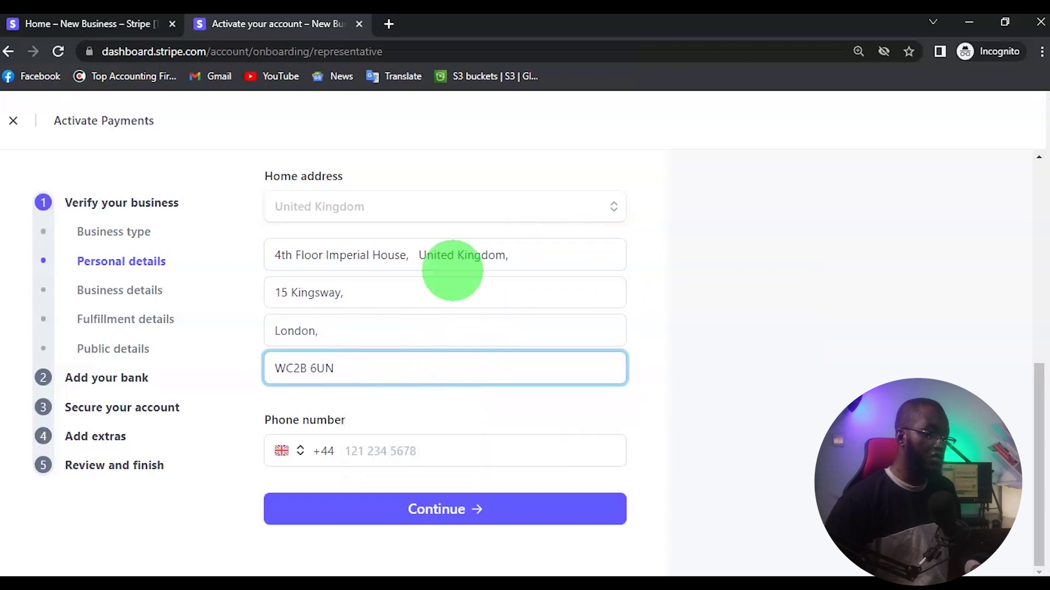
# Delete the leftover country from line 1 and the trailing comma from line 2.
pyautogui.moveTo(405, 255); pyautogui.dragTo(626, 270)
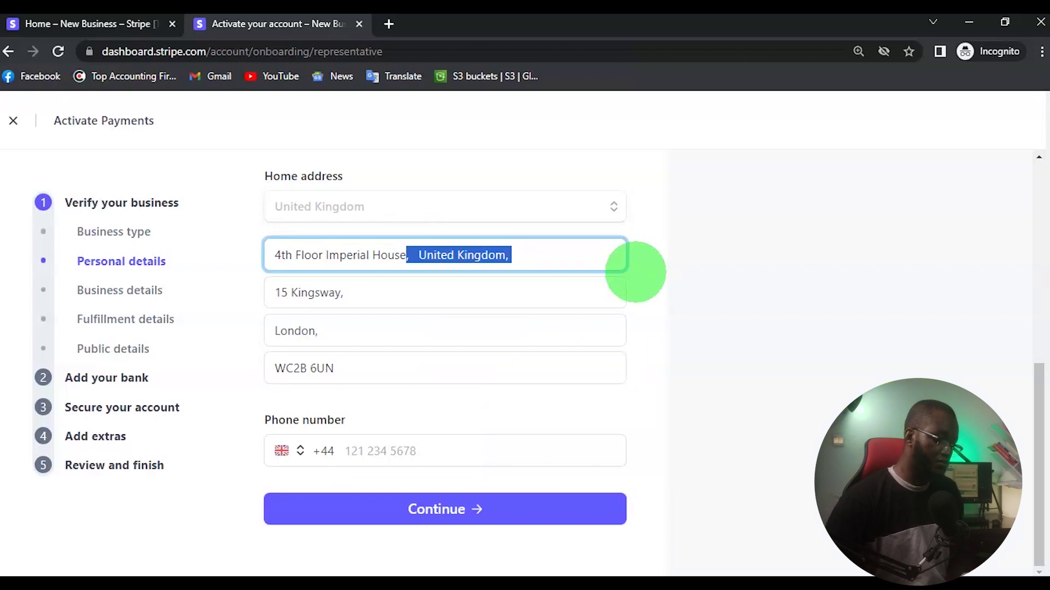
pyautogui.press('BackSpace')
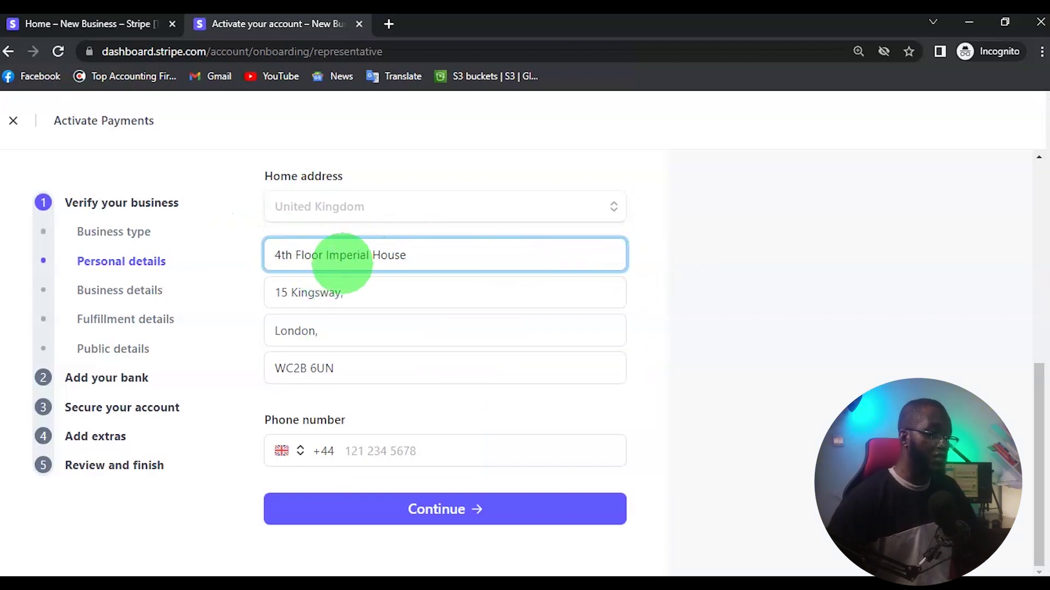
pyautogui.click(404, 304)
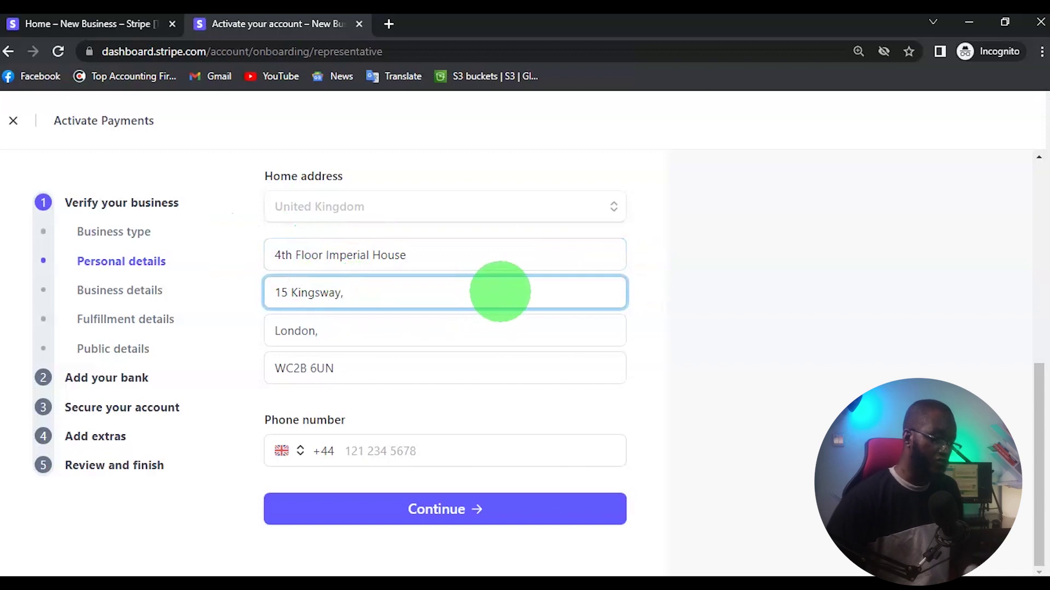
pyautogui.press('BackSpace')
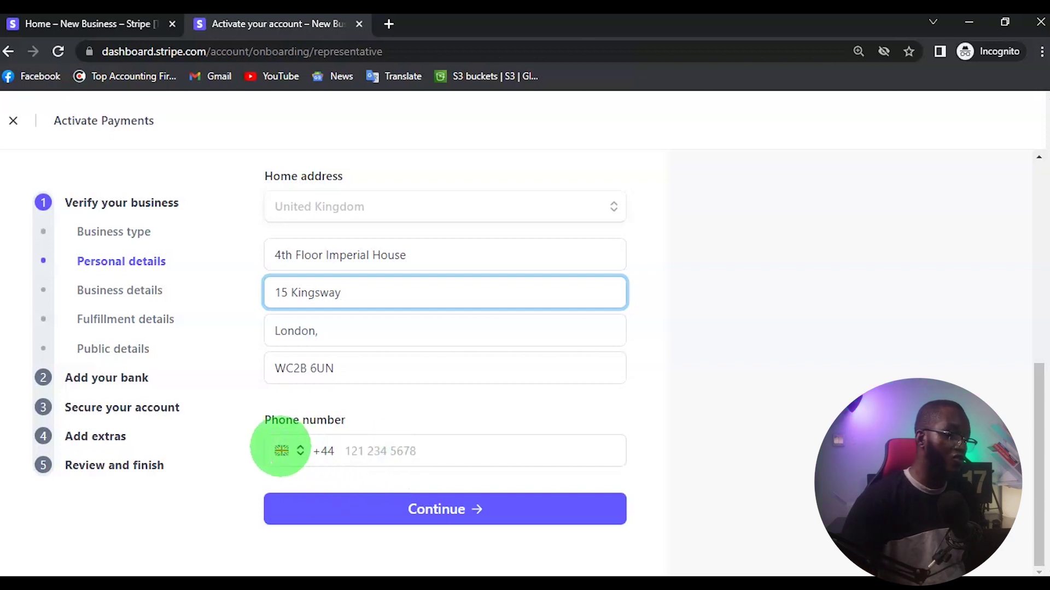
# Set the phone country code to Nigeria (+234), complete the phone number, and continue.
pyautogui.click(273, 443)
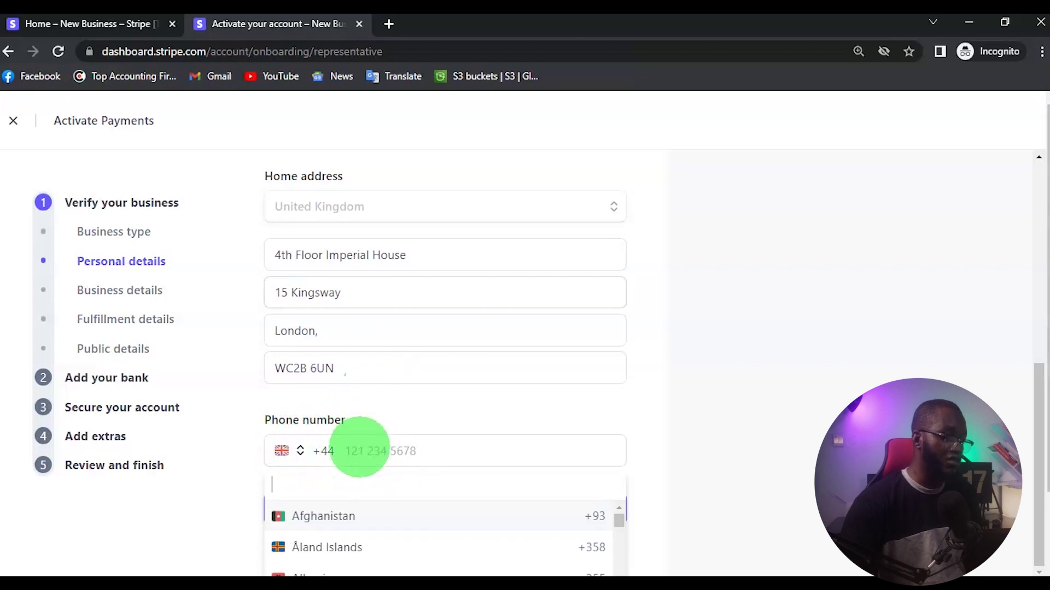
pyautogui.write('niger')
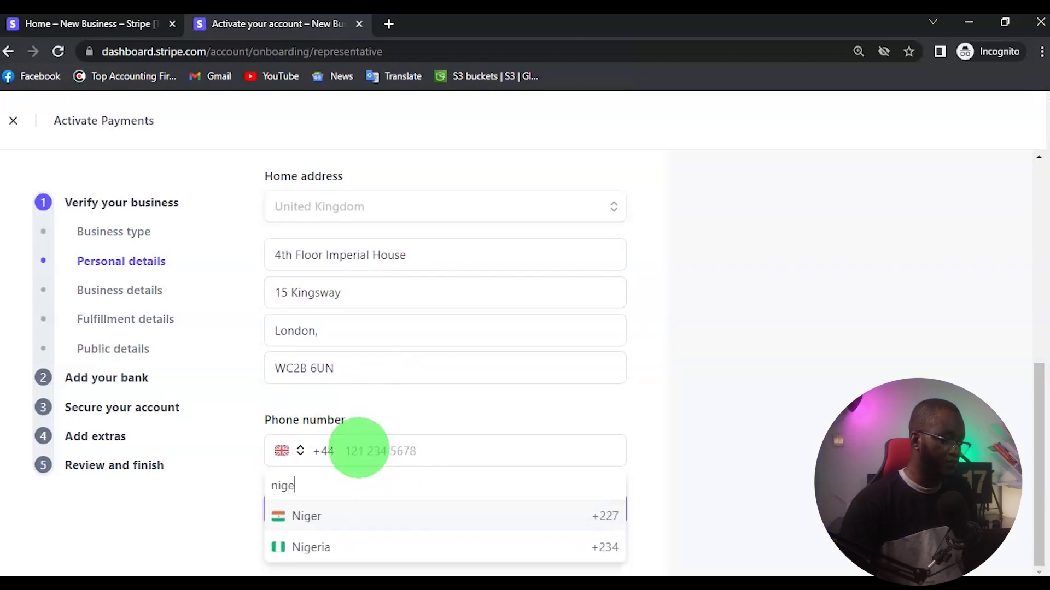
pyautogui.click(360, 548)
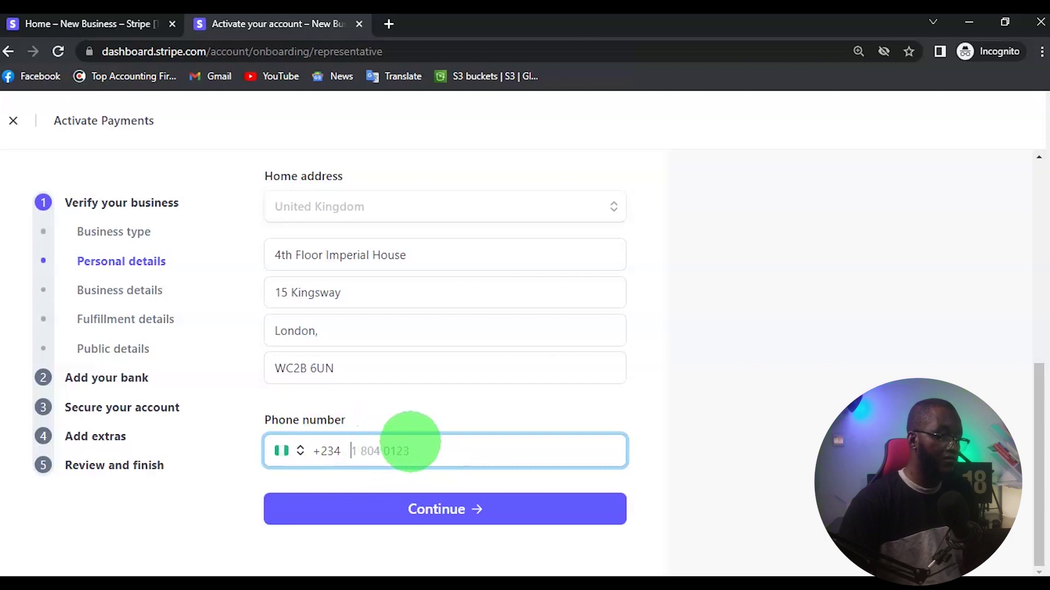
pyautogui.click(746, 464)
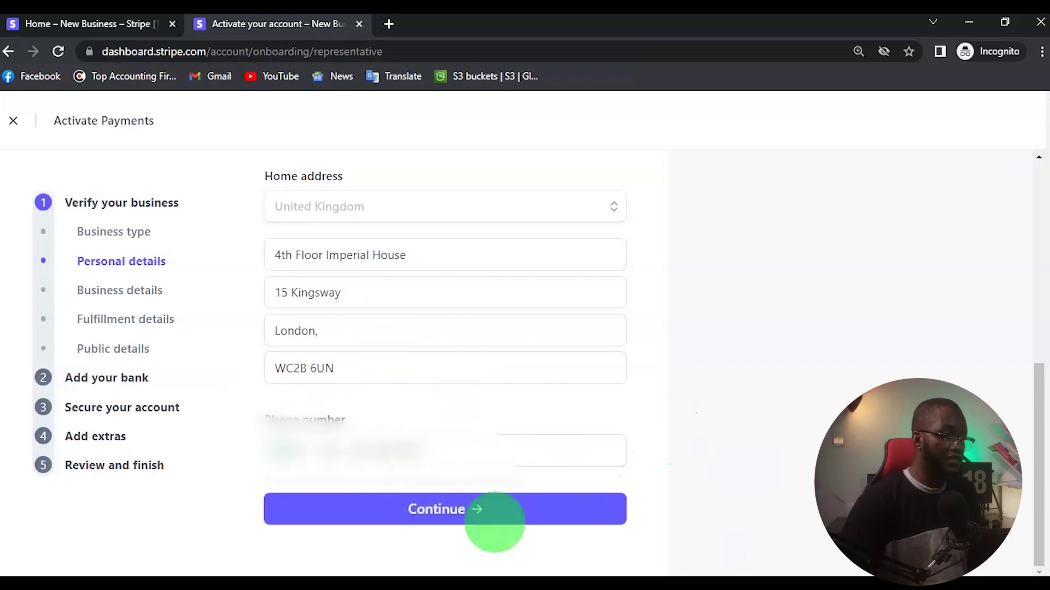
pyautogui.click(432, 508)
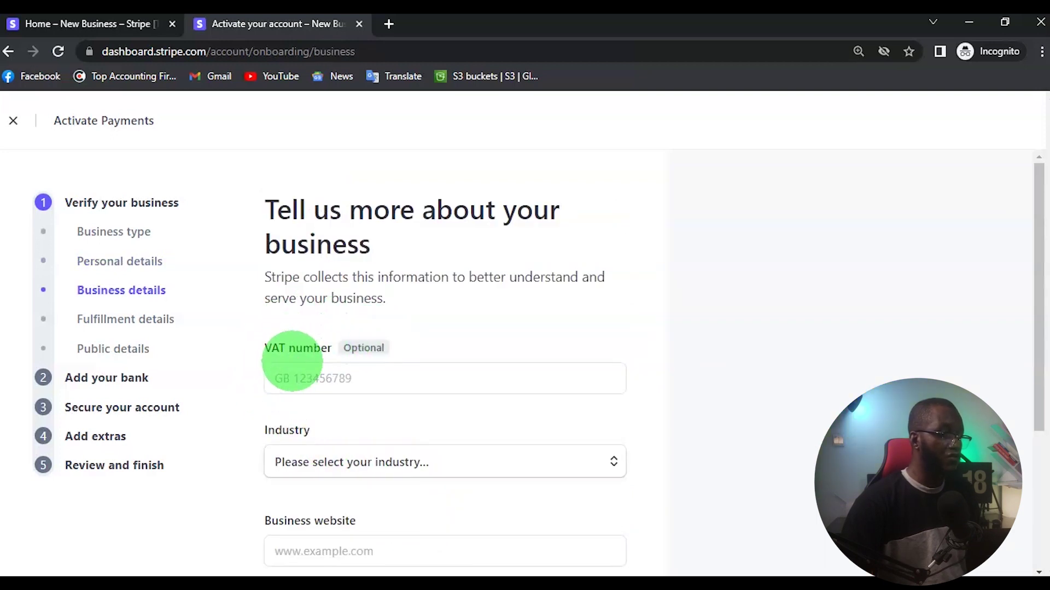
# Set the business Industry to Other digital goods under the Digital products category.
pyautogui.moveTo(339, 348); pyautogui.dragTo(478, 346)
pyautogui.scroll(-1, 377, 361)
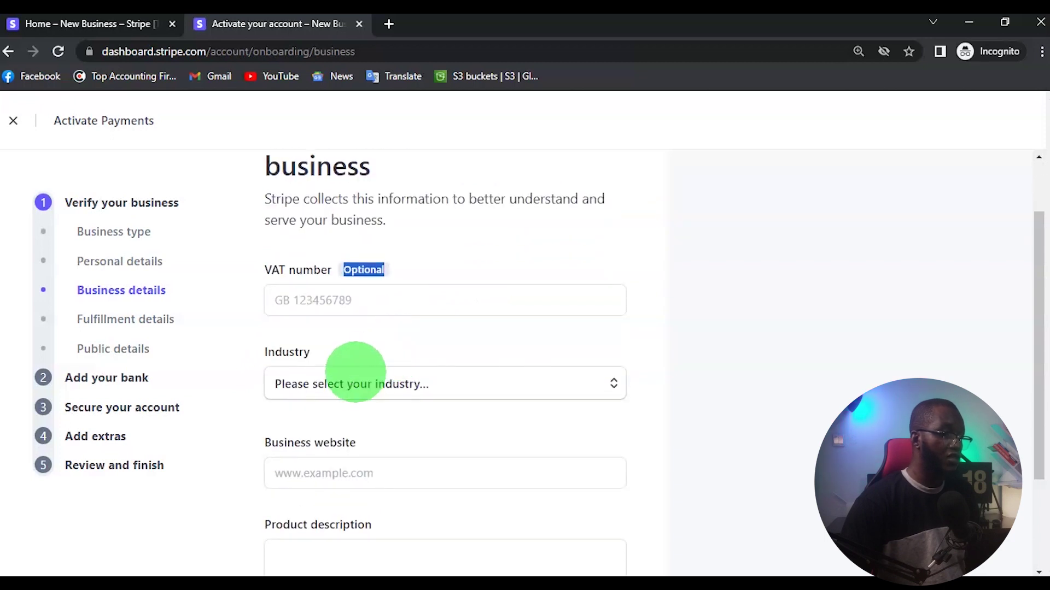
pyautogui.click(335, 383)
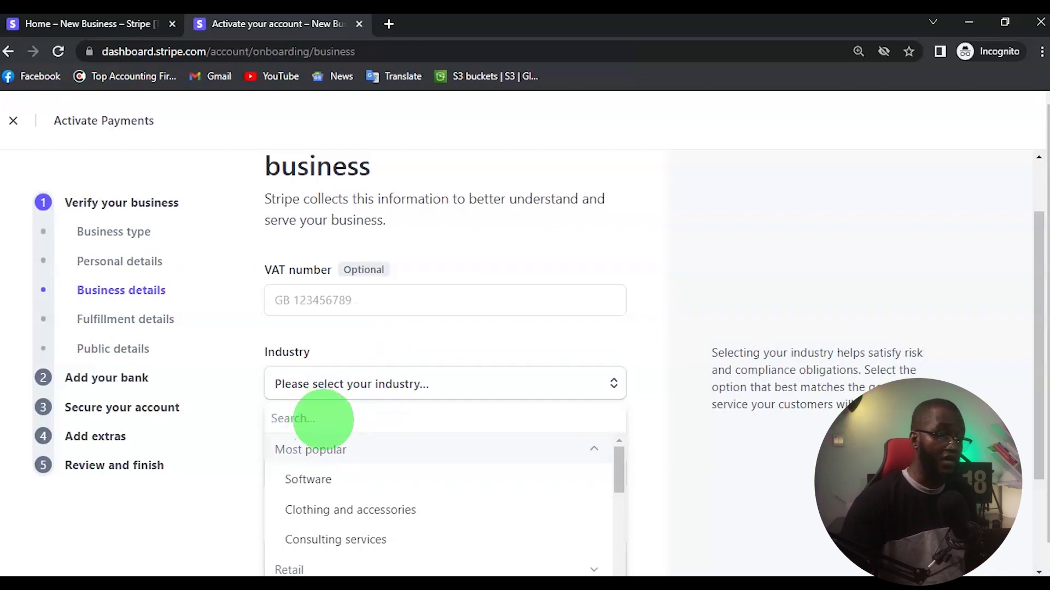
pyautogui.scroll(-1, 383, 456)
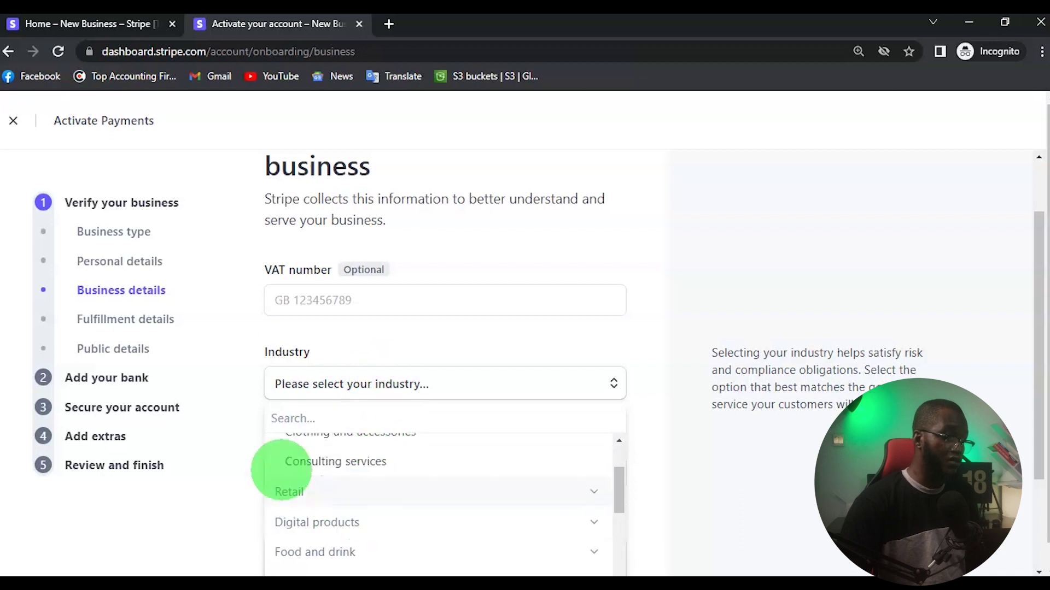
pyautogui.scroll(1, 344, 481)
pyautogui.scroll(-2, 372, 482)
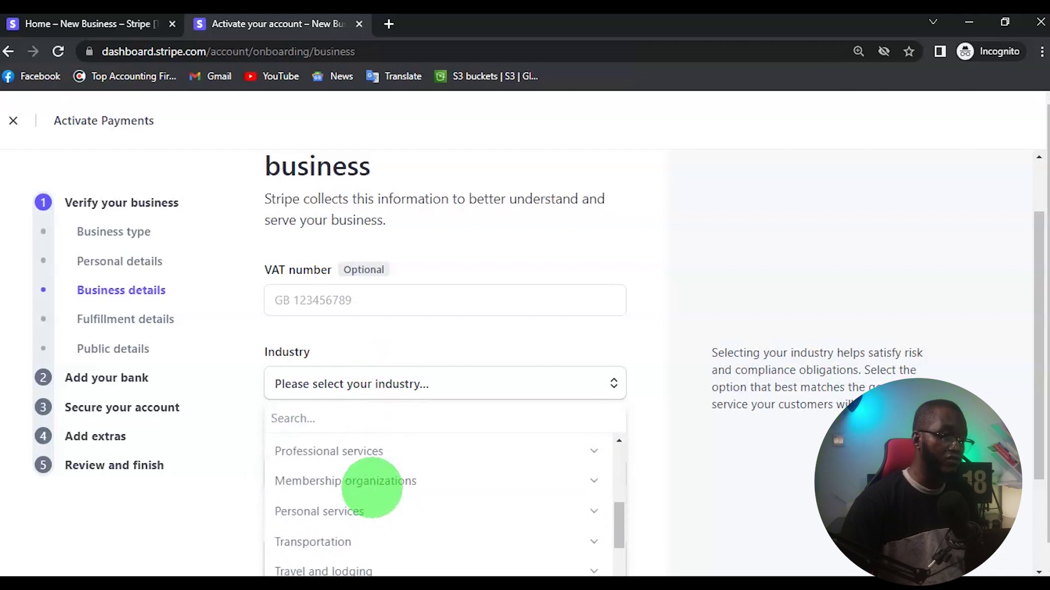
pyautogui.scroll(2, 386, 480)
pyautogui.scroll(-1, 386, 479)
pyautogui.click(385, 462)
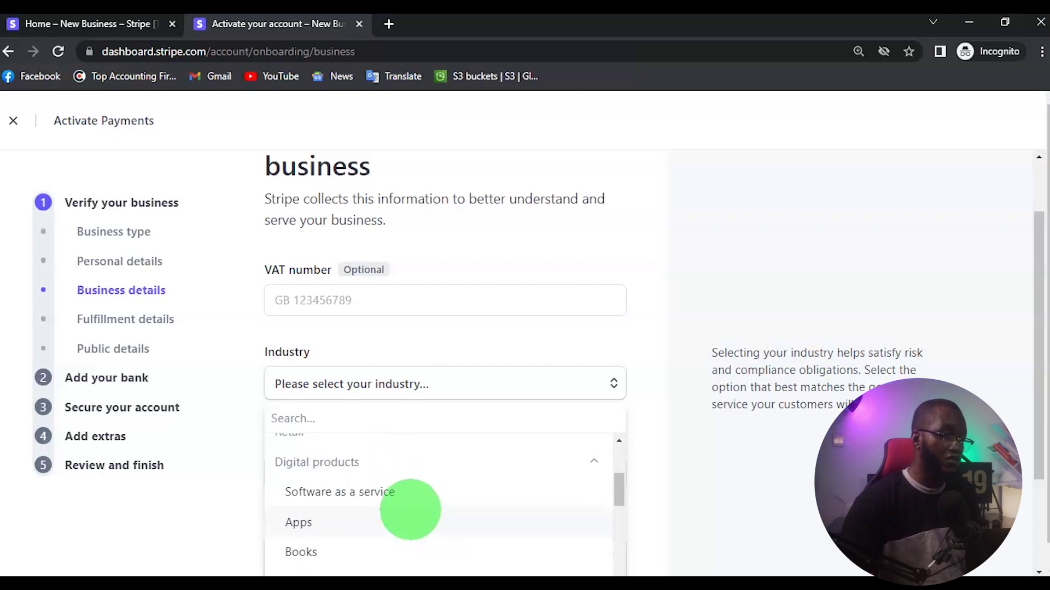
pyautogui.scroll(-2, 410, 511)
pyautogui.scroll(-2, 400, 495)
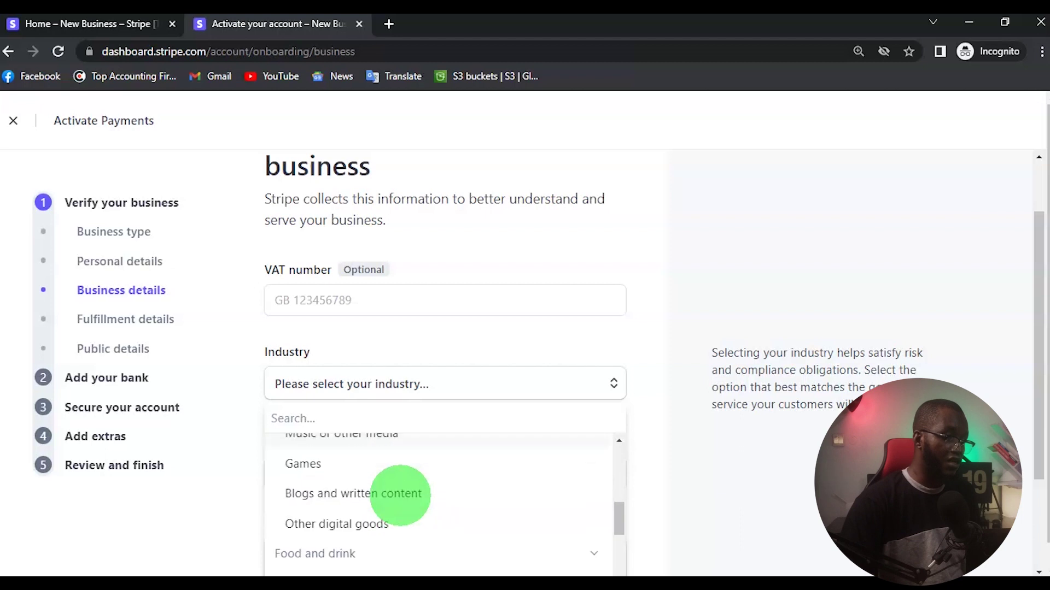
pyautogui.click(389, 517)
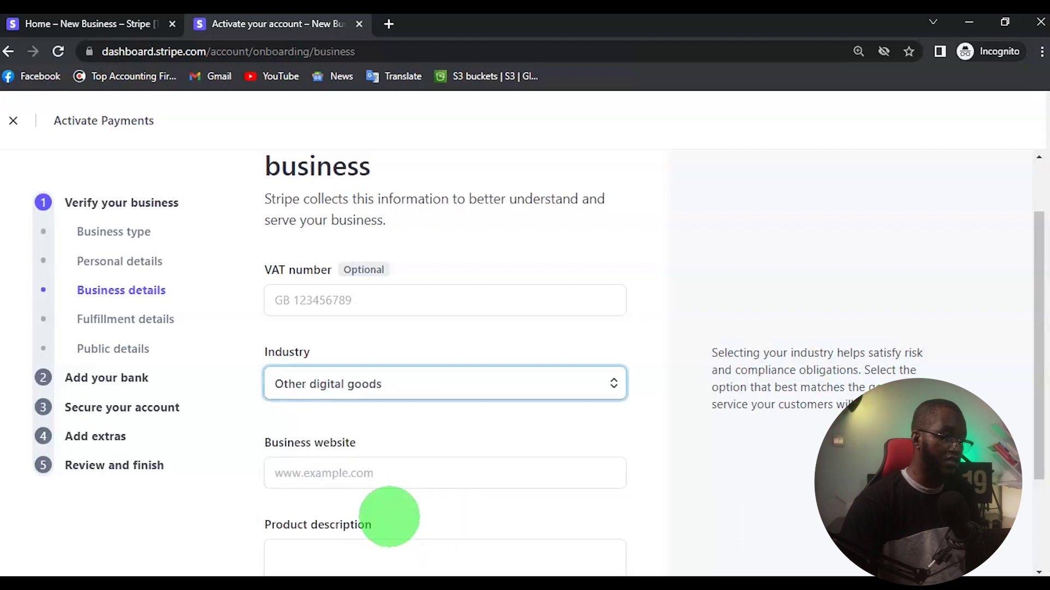
pyautogui.scroll(-2, 361, 432)
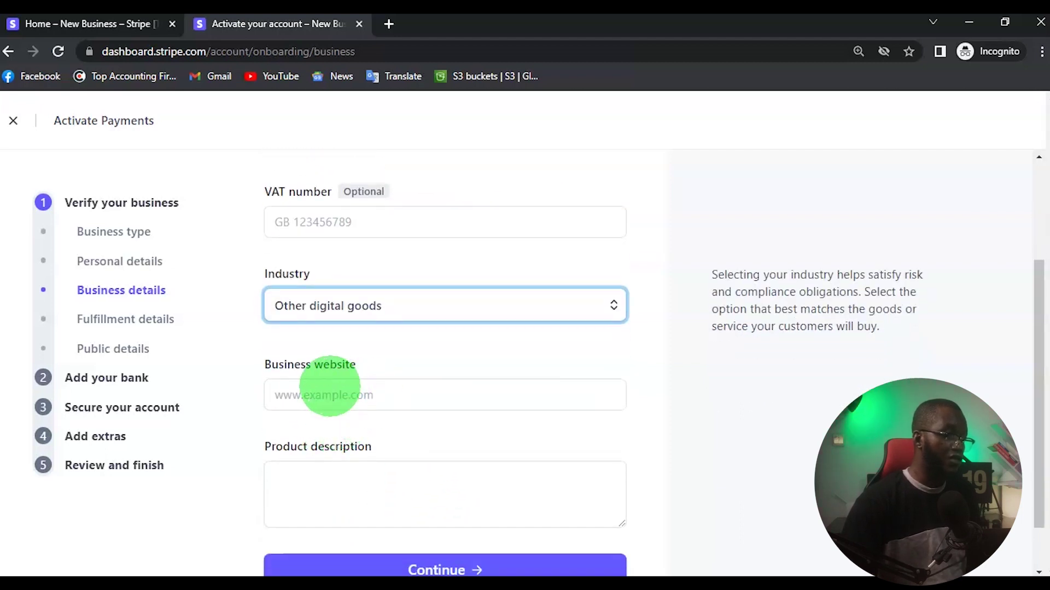
pyautogui.click(328, 397)
pyautogui.click(495, 366)
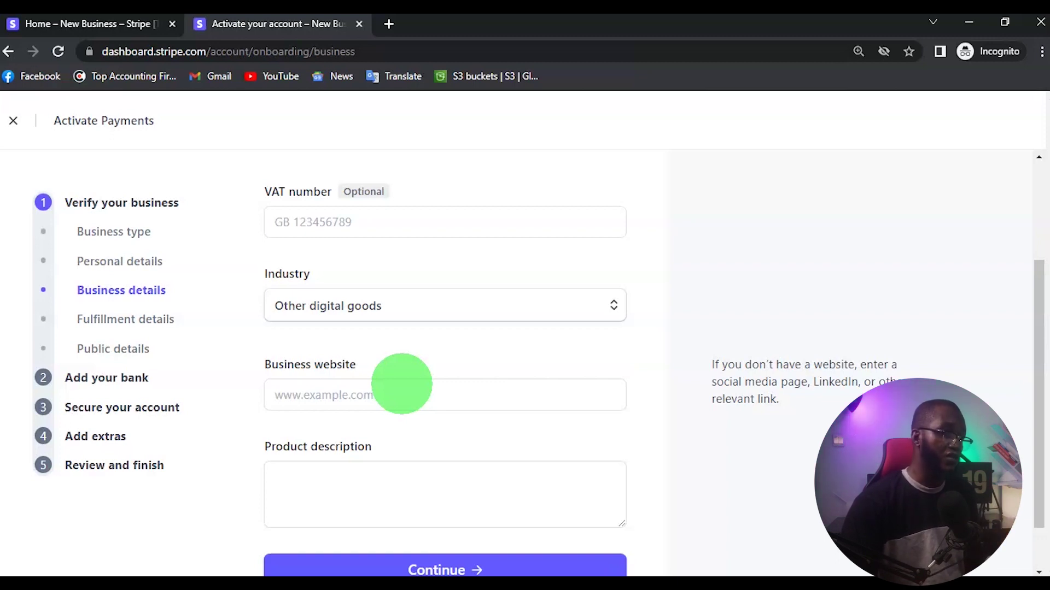
# Paste the business website URL, describe a digital marketing Facebook ads service, and continue.
pyautogui.click(316, 398)
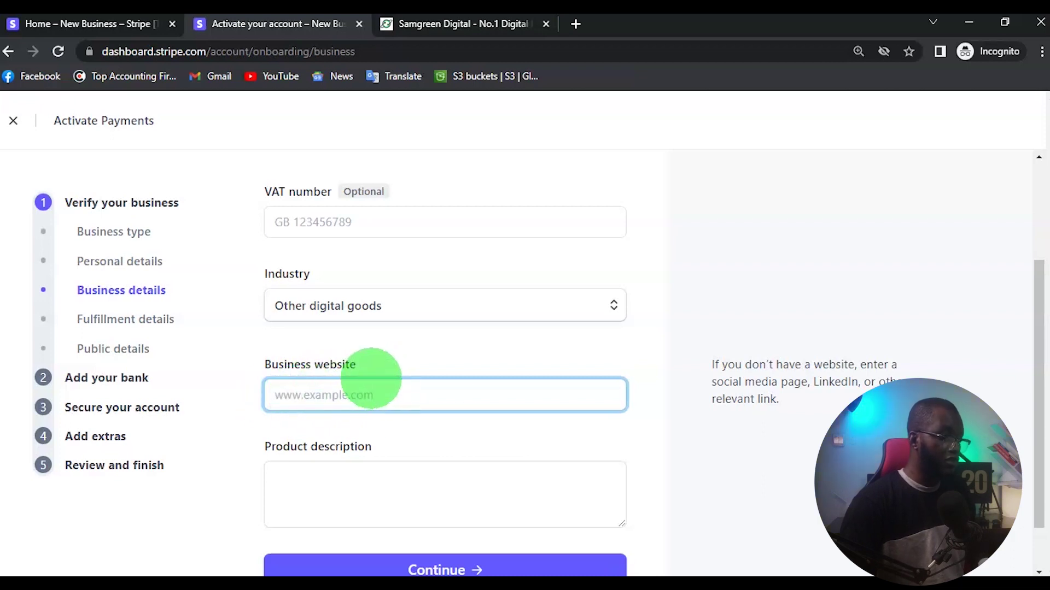
pyautogui.write('https://www.samgreendigital.com.ng/')
pyautogui.click(326, 427)
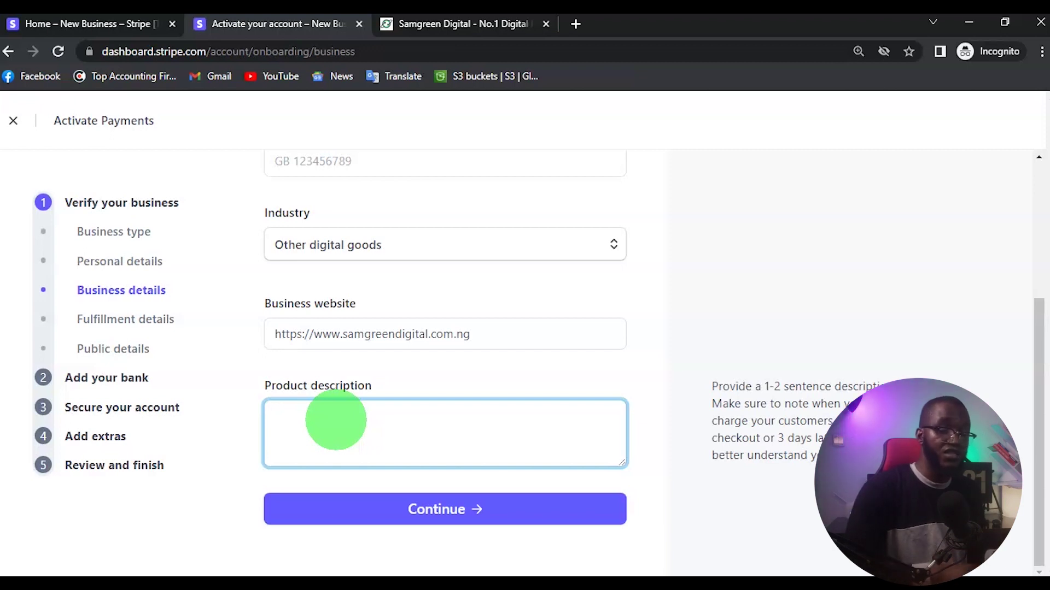
pyautogui.write('I run digital marketing comany where i help busines owners to setup facebook ads, design website and run goggle advertisment.')
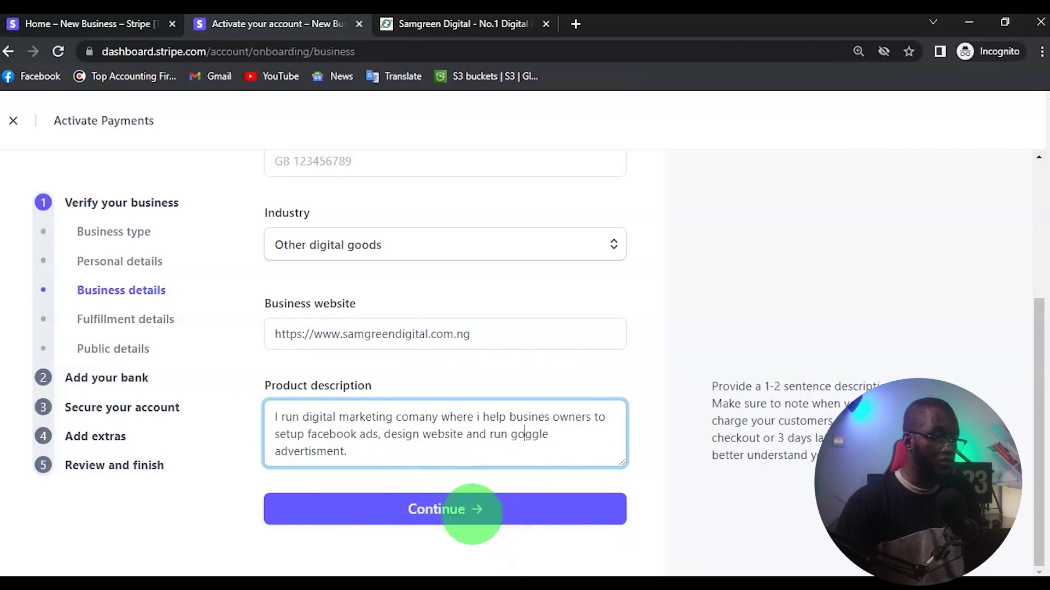
pyautogui.click(469, 509)
pyautogui.moveTo(284, 207); pyautogui.dragTo(328, 277)
pyautogui.click(459, 269)
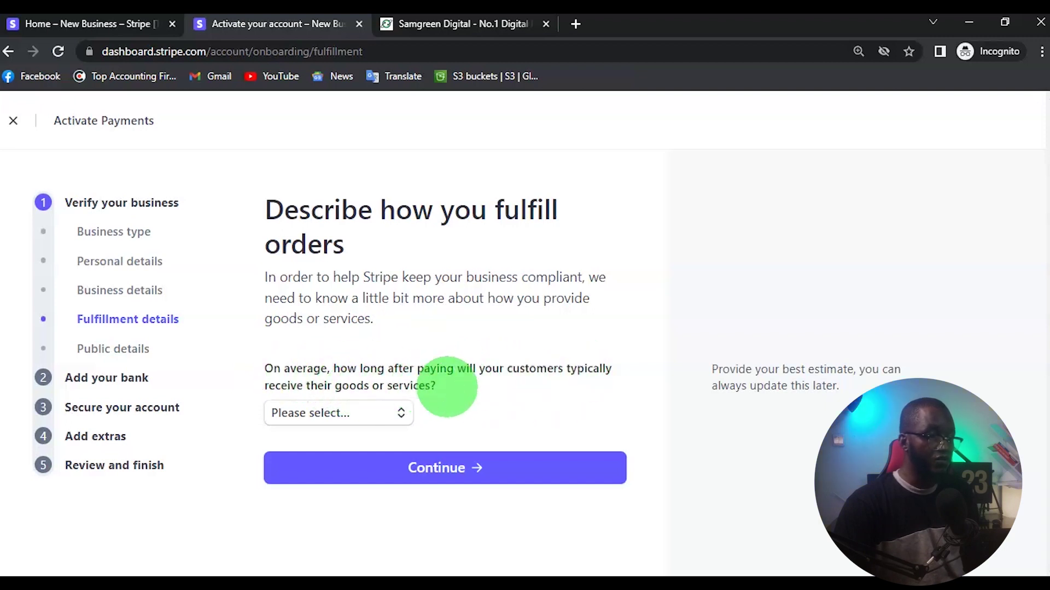
# Choose Within 2 weeks as the customer delivery timeframe and submit the fulfillment details.
pyautogui.click(331, 413)
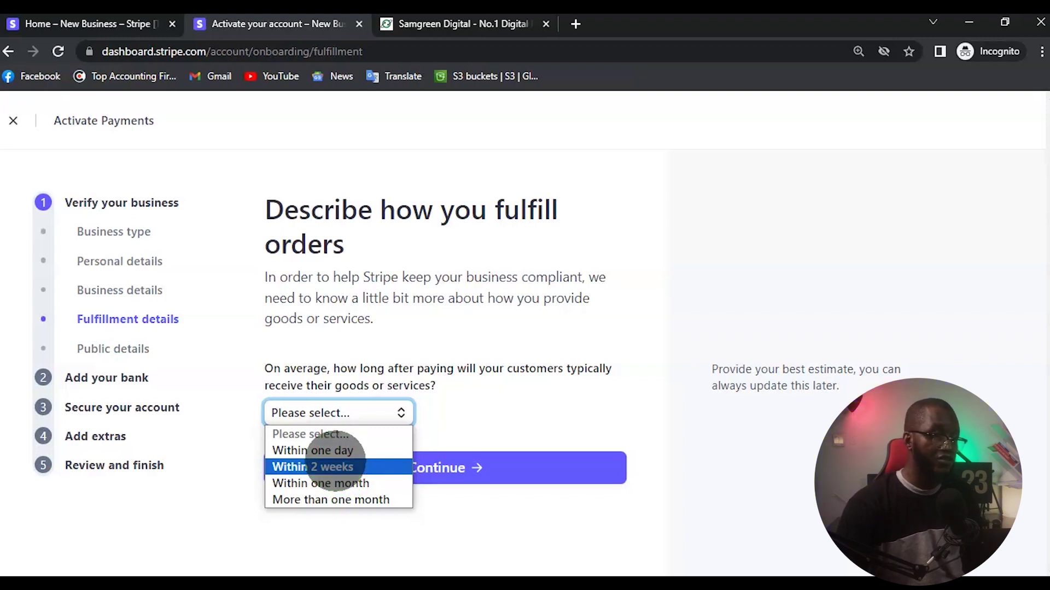
pyautogui.click(323, 466)
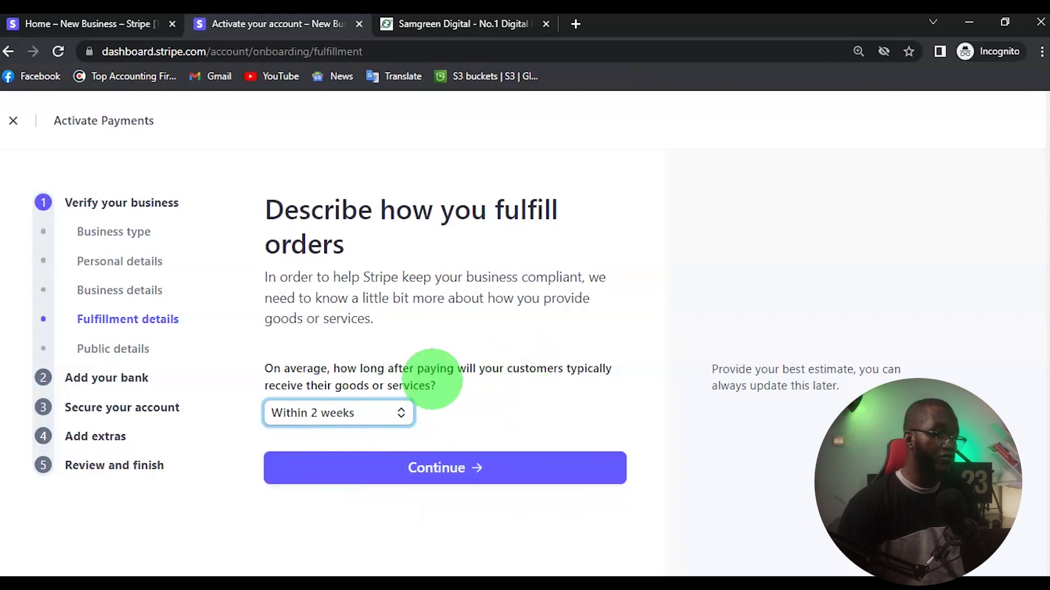
pyautogui.click(456, 459)
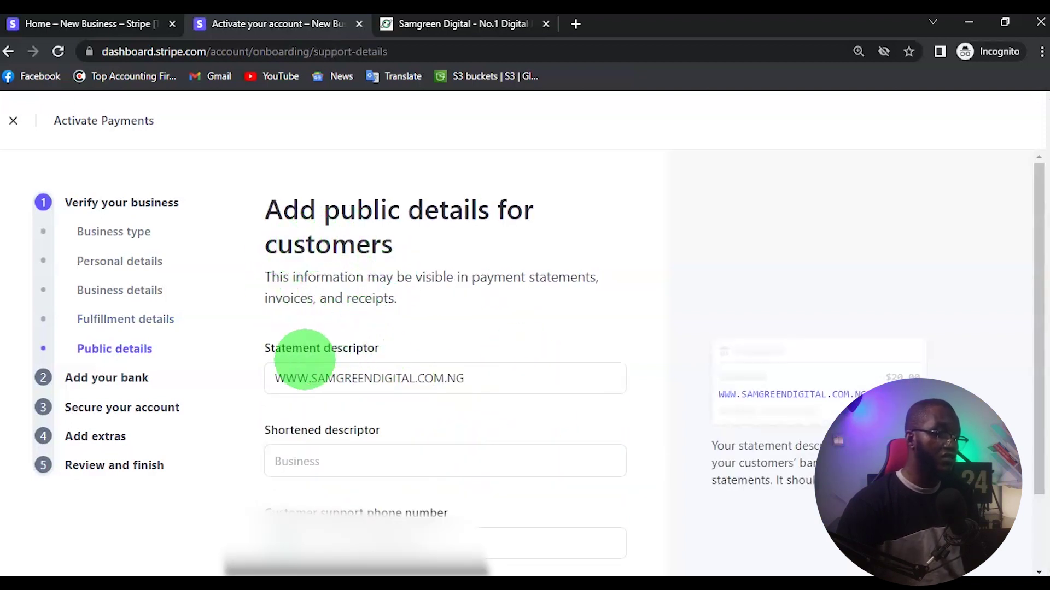
# Set the statement descriptor to 'Samgreen Digital' and the shortened descriptor to 'SamgreenD', then continue.
pyautogui.click(309, 379)
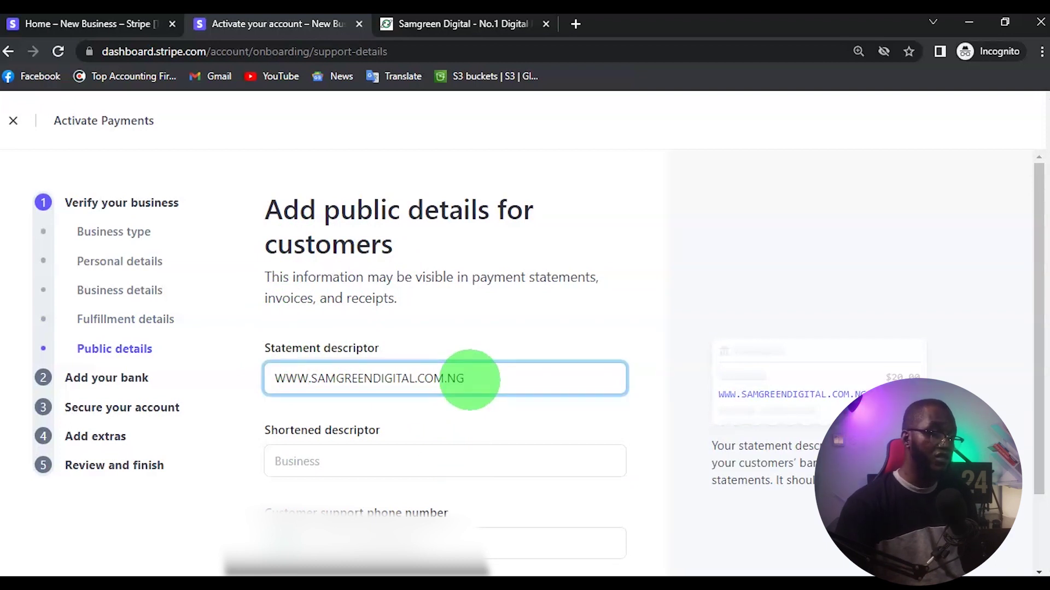
pyautogui.moveTo(475, 377); pyautogui.dragTo(246, 345)
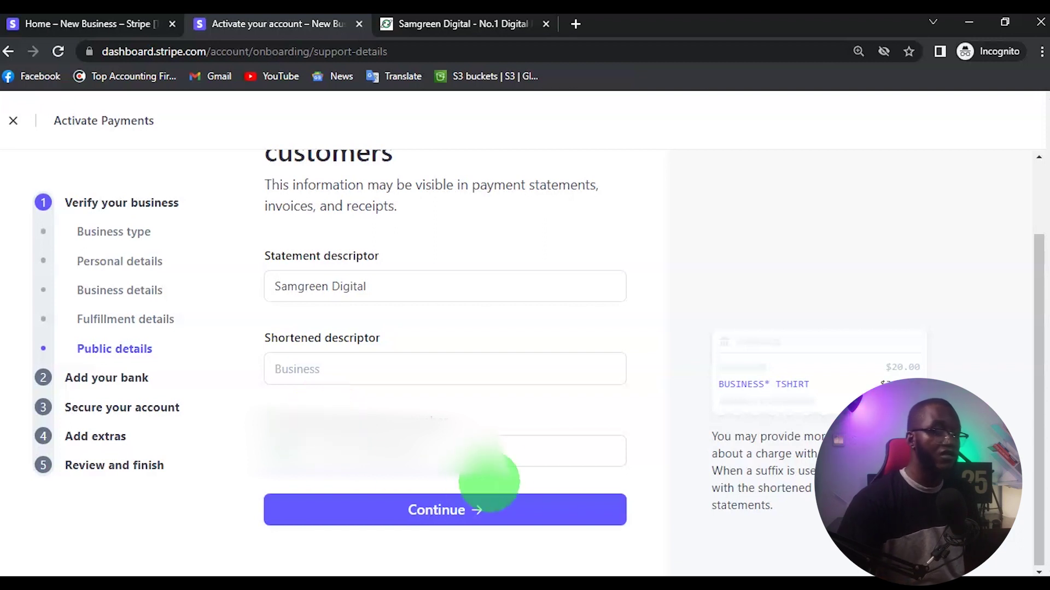
pyautogui.click(298, 369)
pyautogui.write('f')
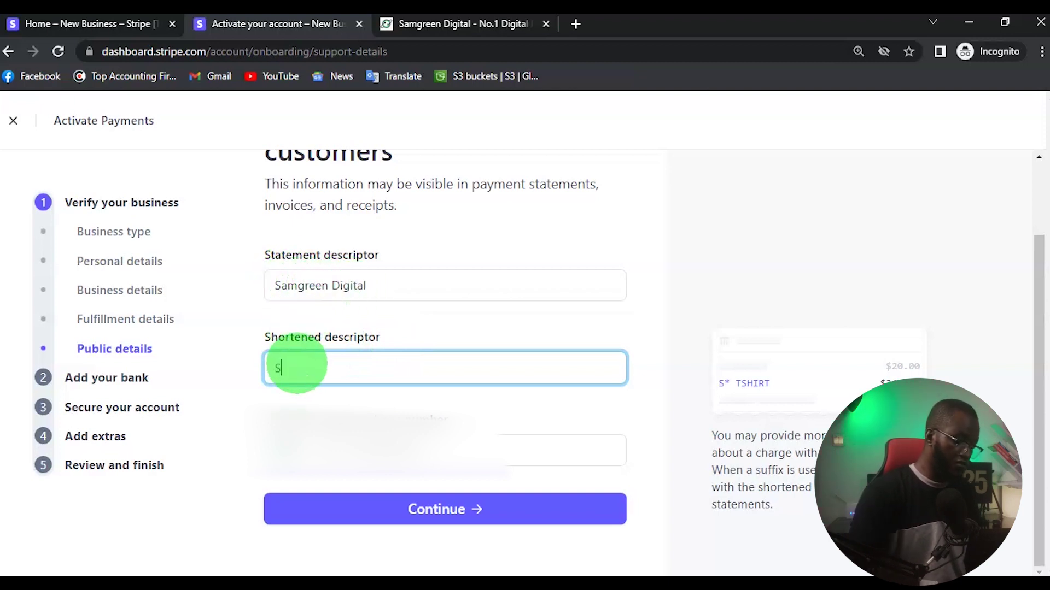
pyautogui.write('greenD')
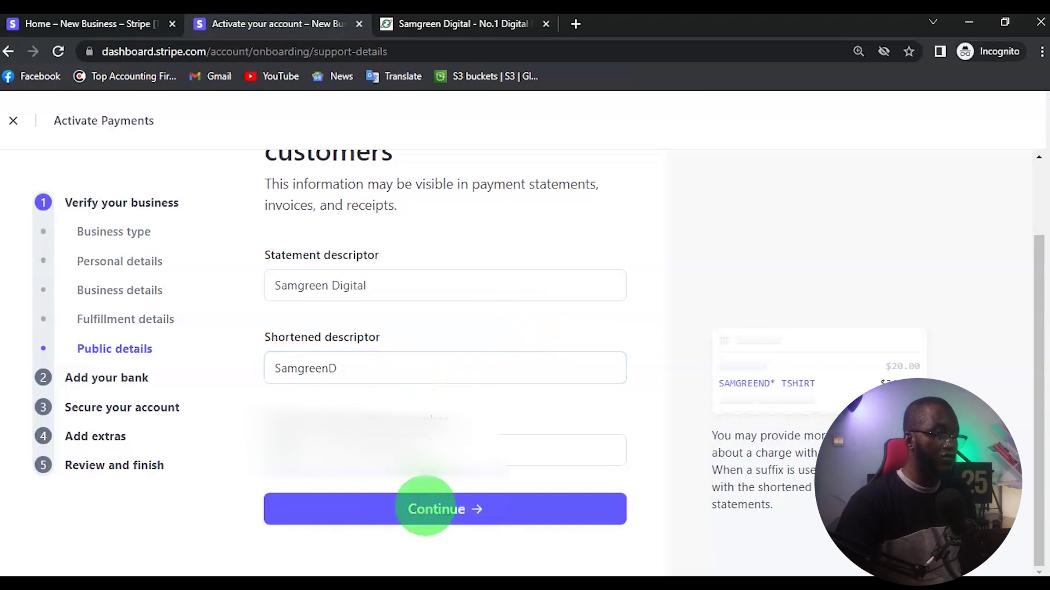
pyautogui.click(440, 506)
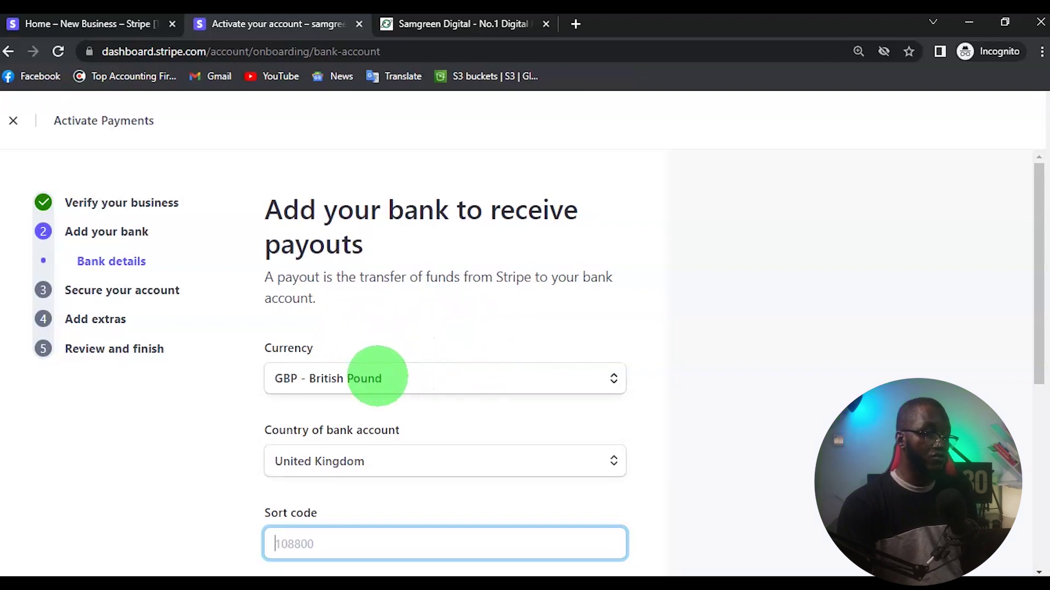
# Set the payout currency to EUR - Euro for the United Kingdom bank.
pyautogui.click(327, 375)
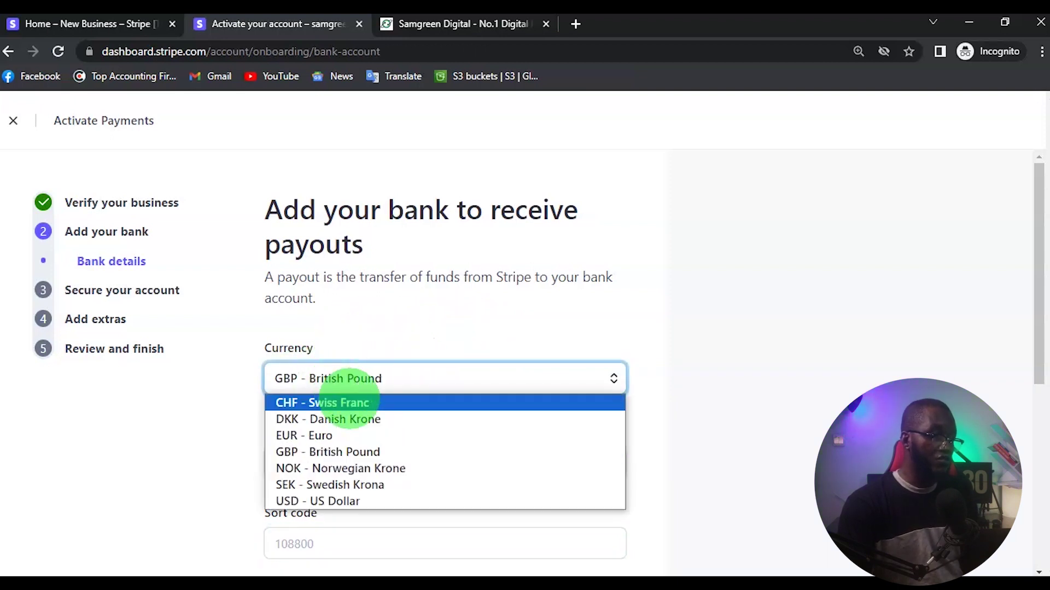
pyautogui.click(356, 436)
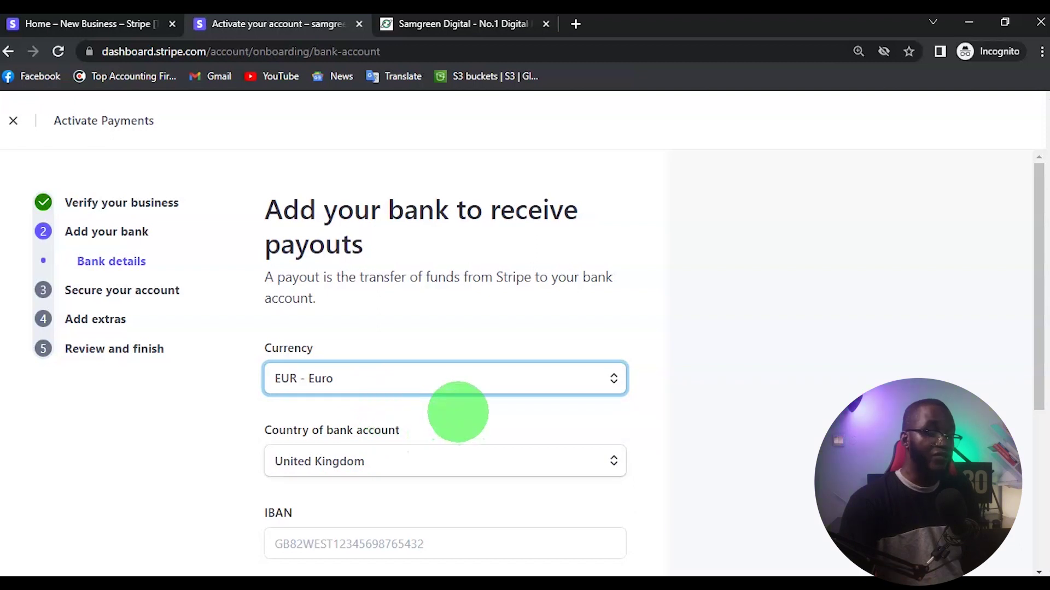
pyautogui.scroll(-1, 319, 436)
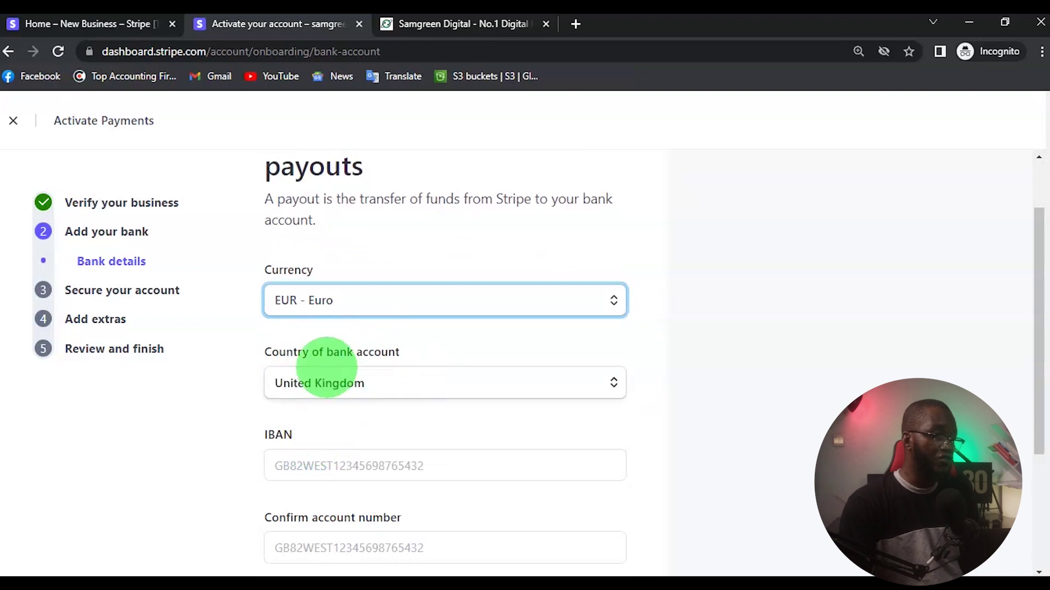
pyautogui.scroll(-1, 424, 386)
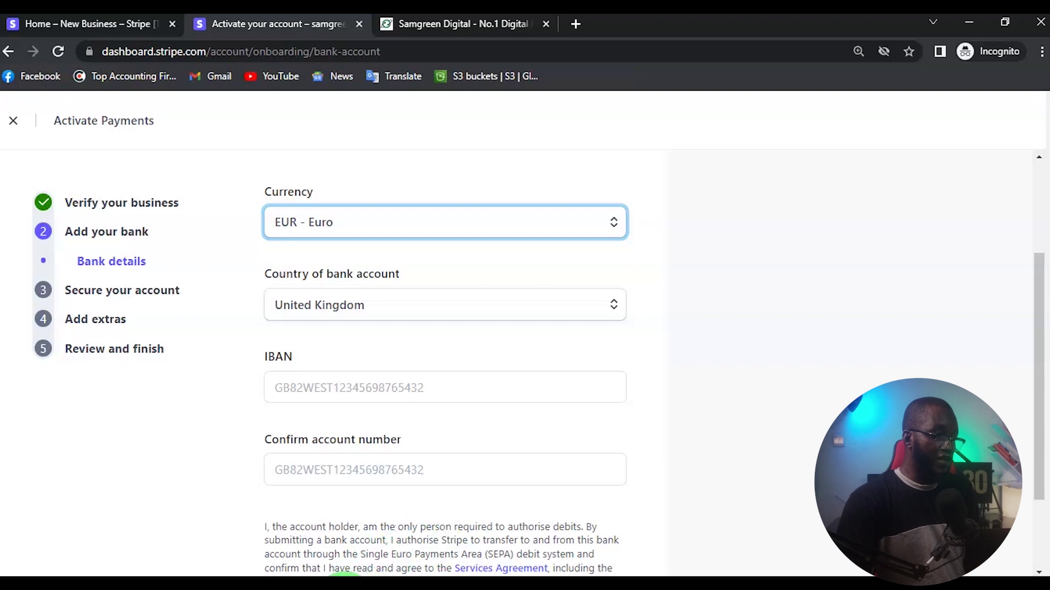
# Check the Grey account balances, then return to the Stripe onboarding window.
pyautogui.click(286, 517)
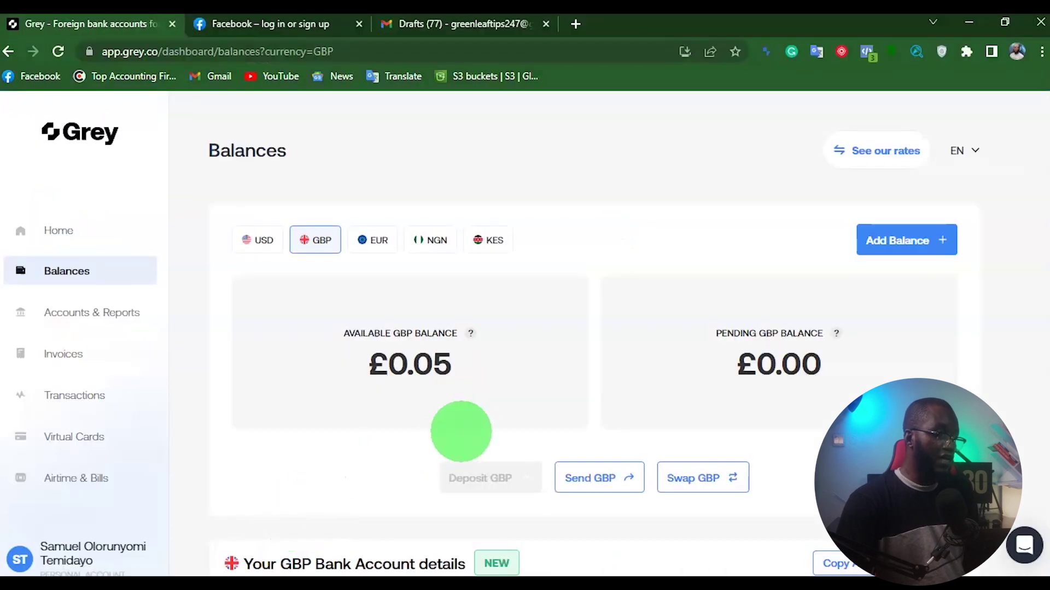
pyautogui.scroll(-2, 467, 421)
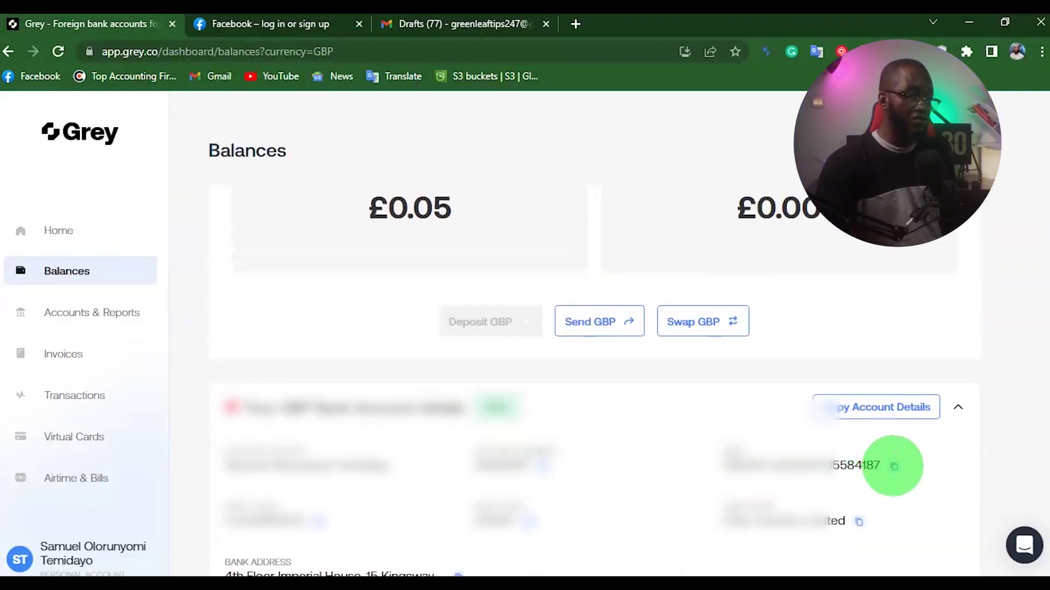
pyautogui.moveTo(350, 583)
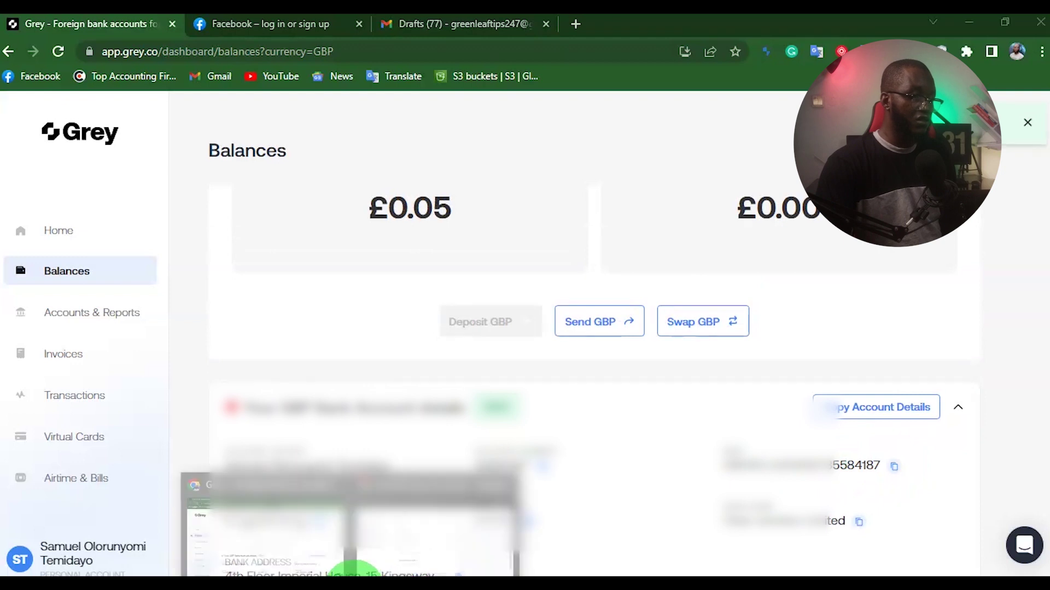
pyautogui.click(434, 525)
# Paste the IBAN into both the IBAN and Confirm IBAN fields.
pyautogui.click(331, 389)
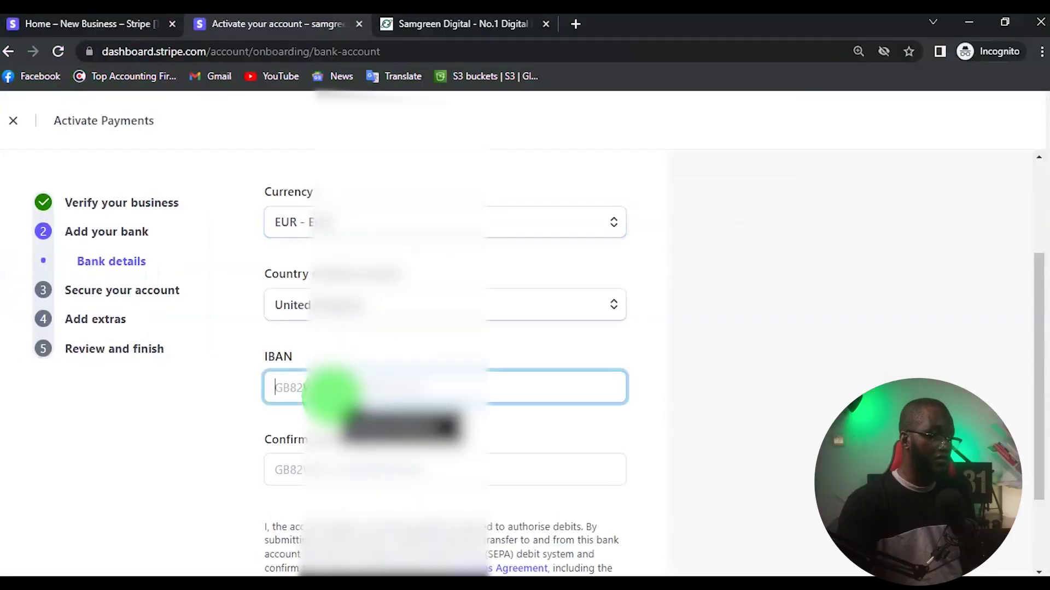
pyautogui.hotkey('ctrl', 'v')
pyautogui.click(331, 466)
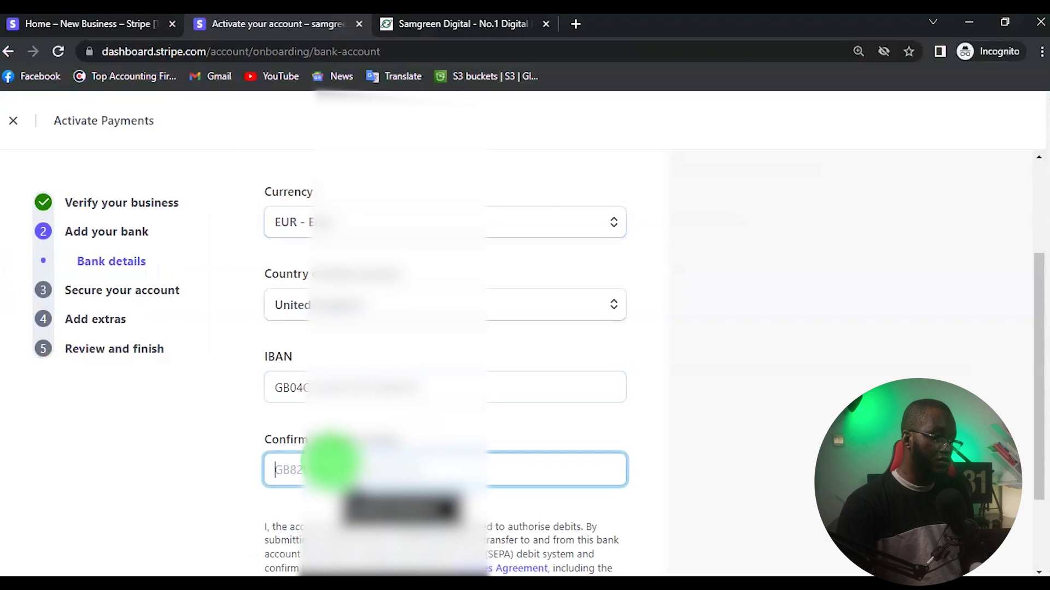
pyautogui.hotkey('ctrl', 'v')
pyautogui.click(520, 406)
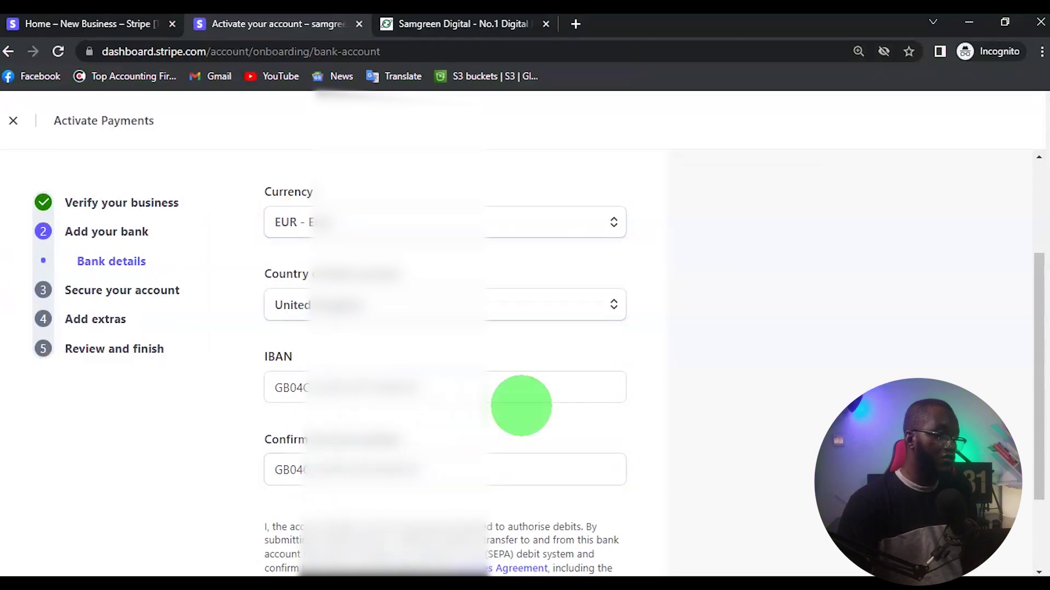
# Submit the bank details and look over the two-step authentication step's heading.
pyautogui.scroll(-1, 675, 459)
pyautogui.scroll(-1, 675, 459)
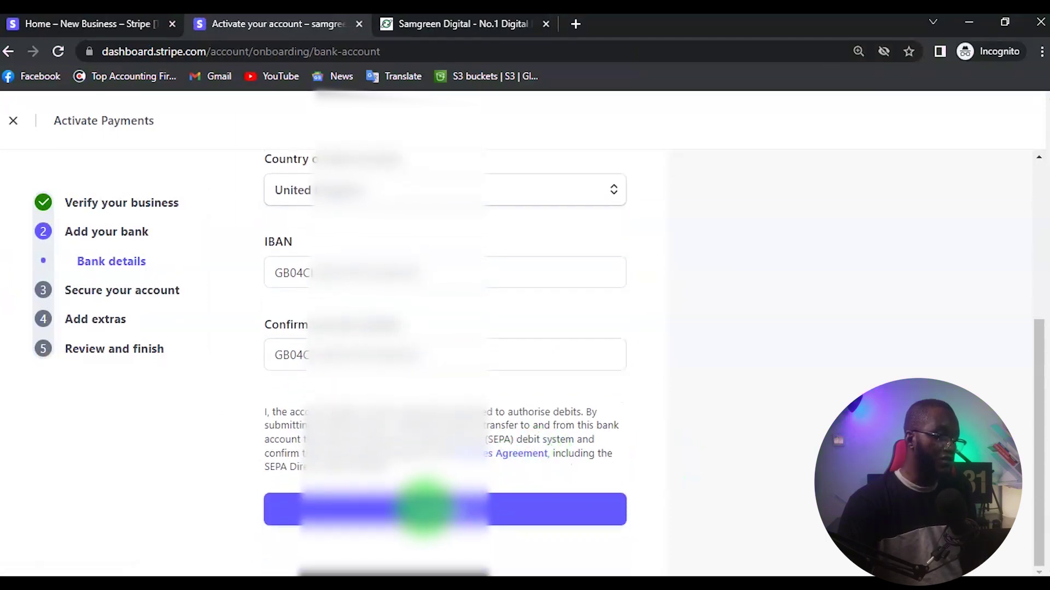
pyautogui.click(468, 511)
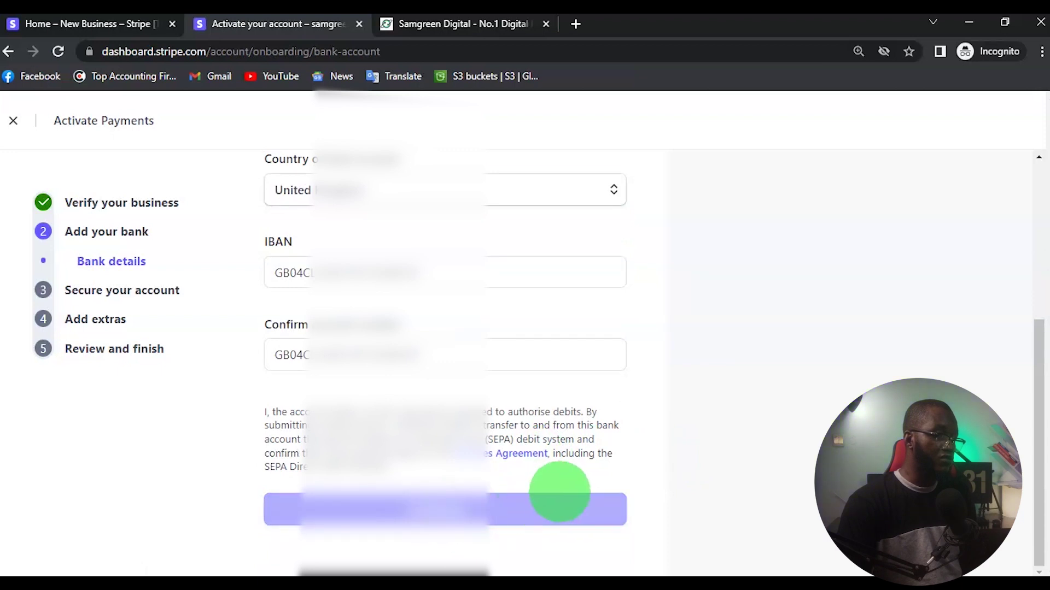
pyautogui.moveTo(272, 210); pyautogui.dragTo(604, 243)
pyautogui.click(580, 330)
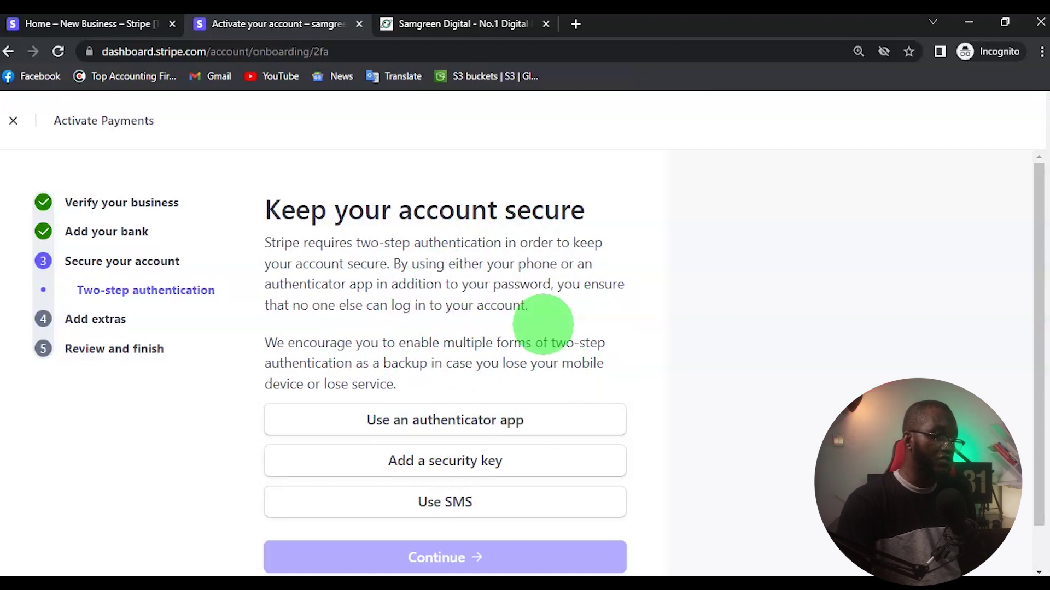
# Enable SMS two-step authentication with the mobile number and texted code, saving the backup code.
pyautogui.scroll(-1, 543, 323)
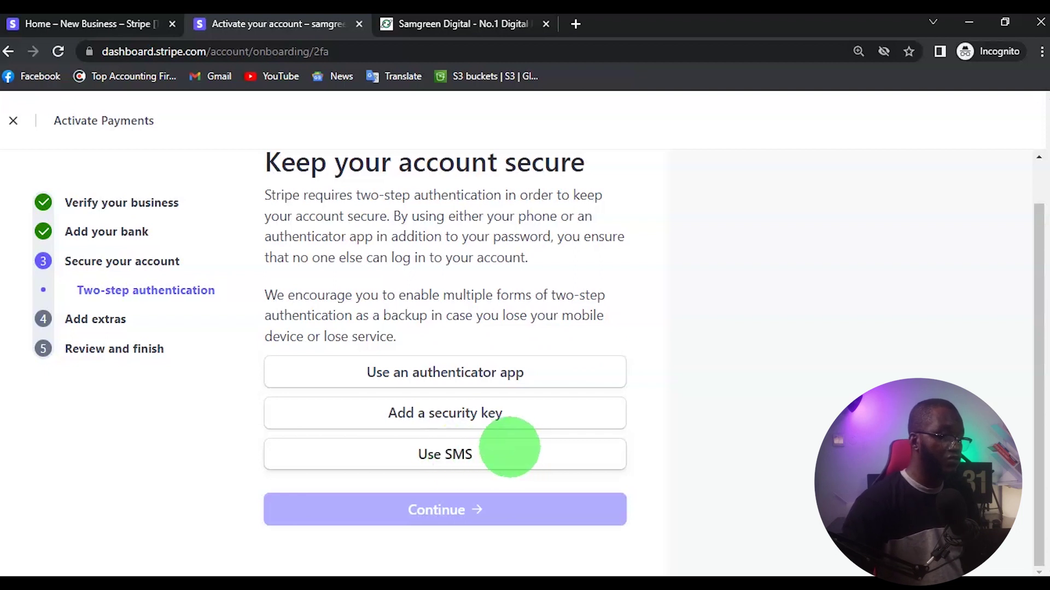
pyautogui.click(503, 451)
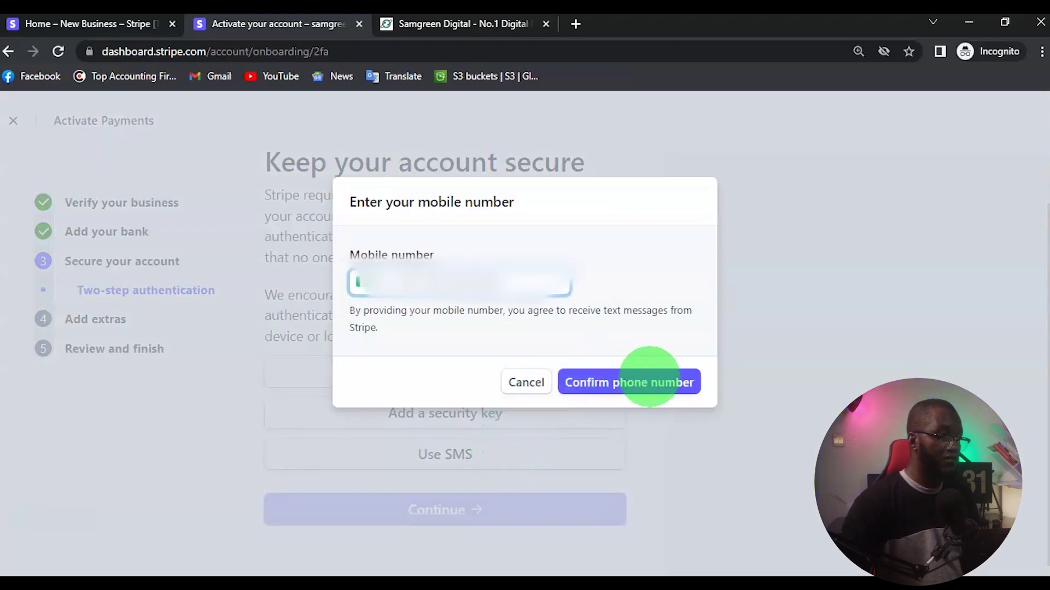
pyautogui.click(650, 383)
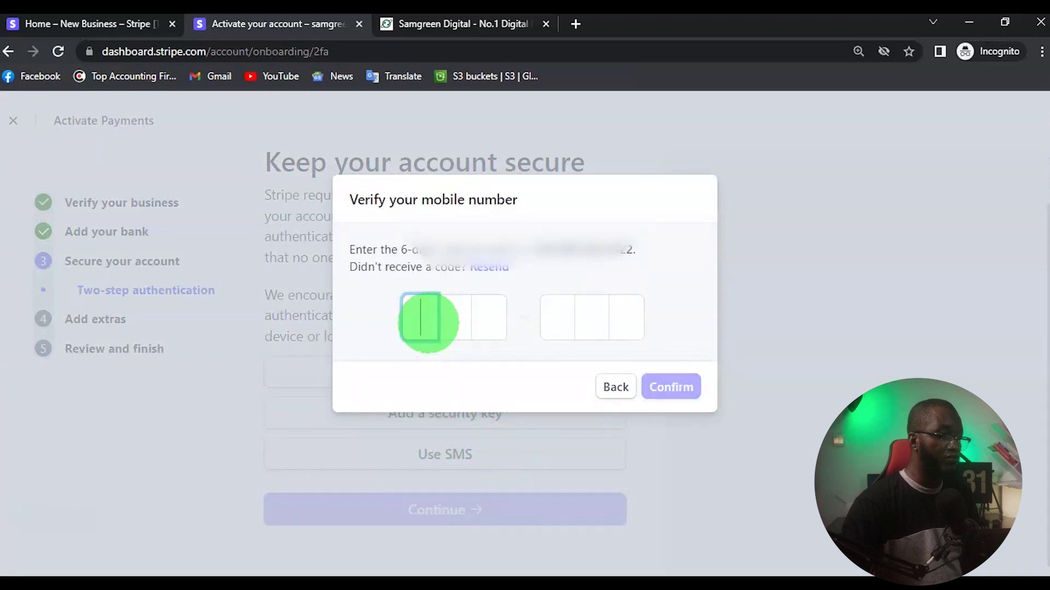
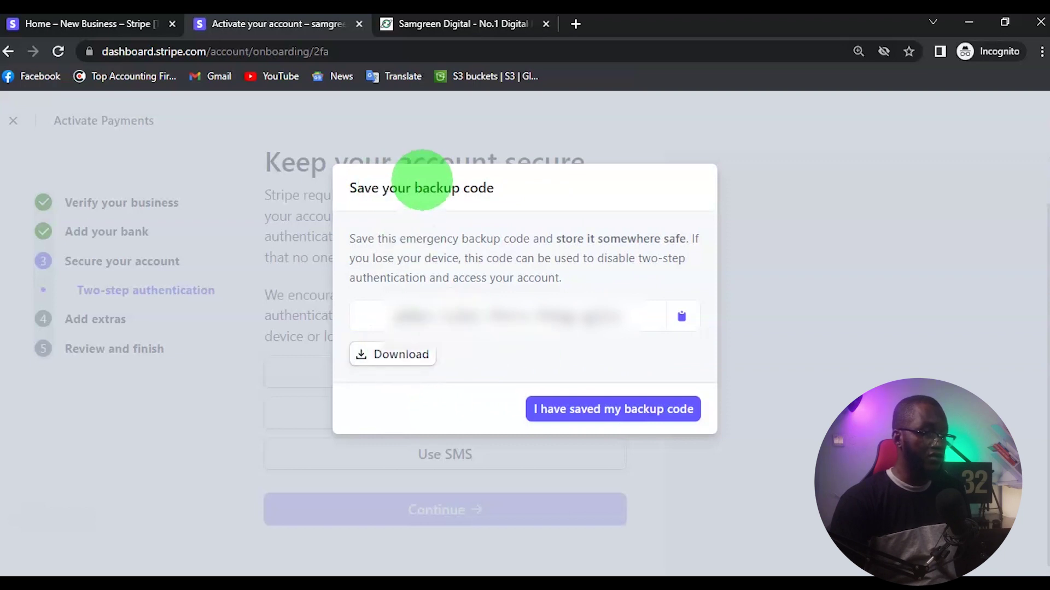
pyautogui.click(383, 354)
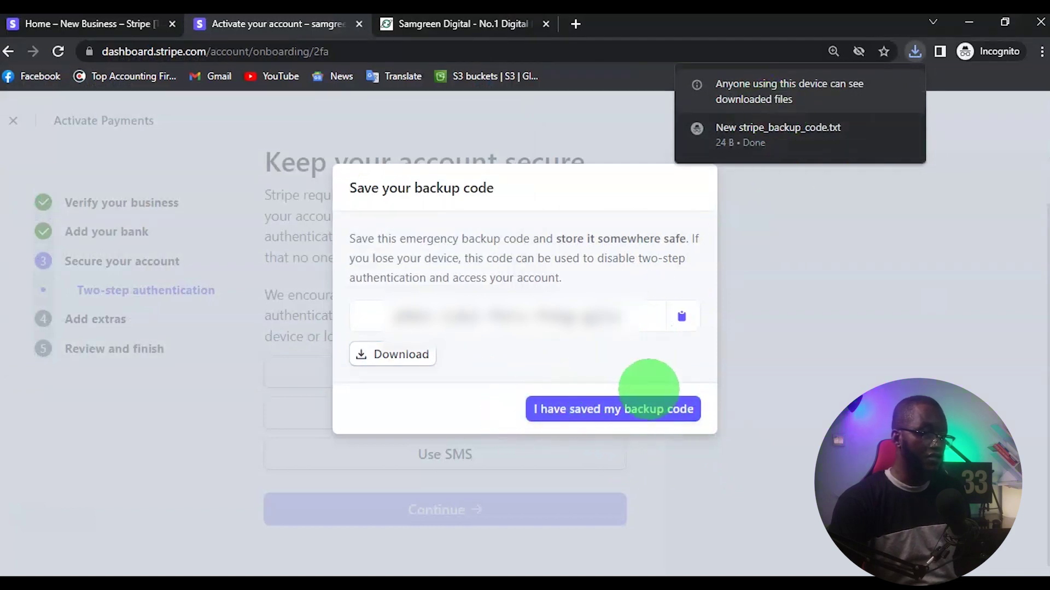
pyautogui.click(642, 410)
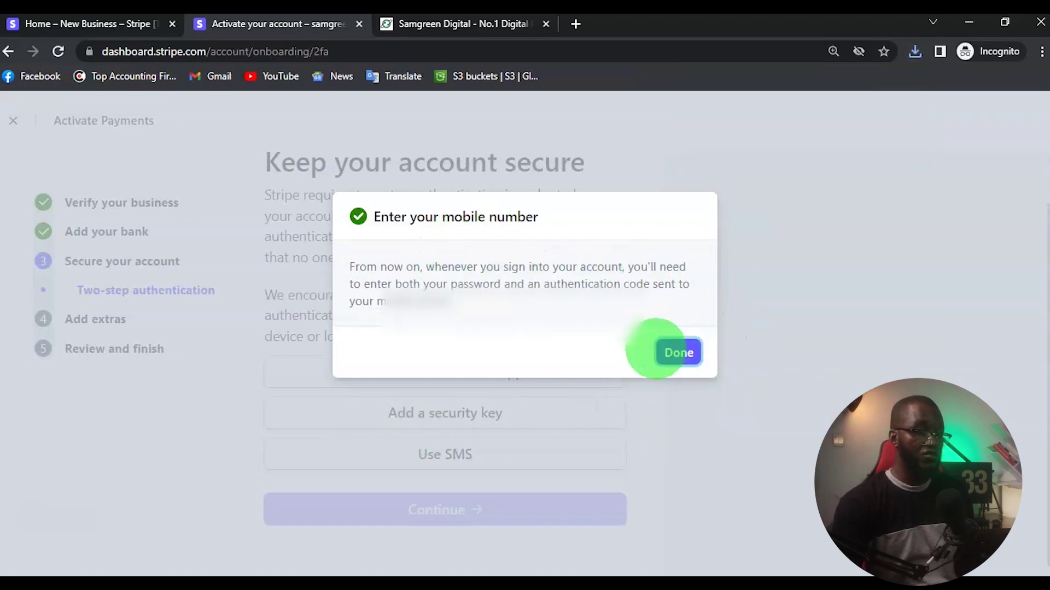
pyautogui.click(678, 351)
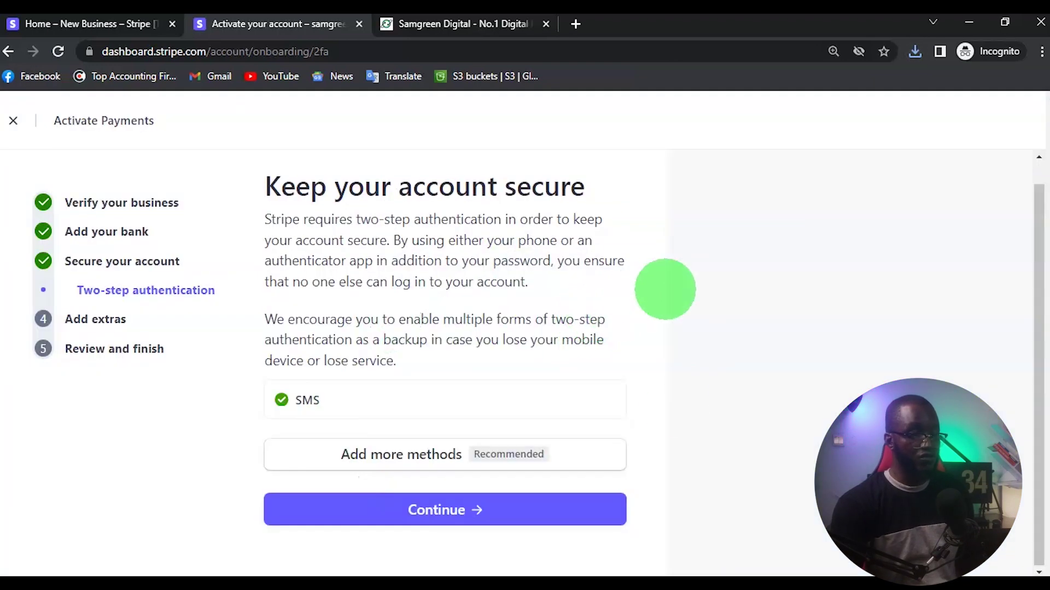
# Continue past two-step authentication and skip the optional VAT calculation setup.
pyautogui.click(524, 499)
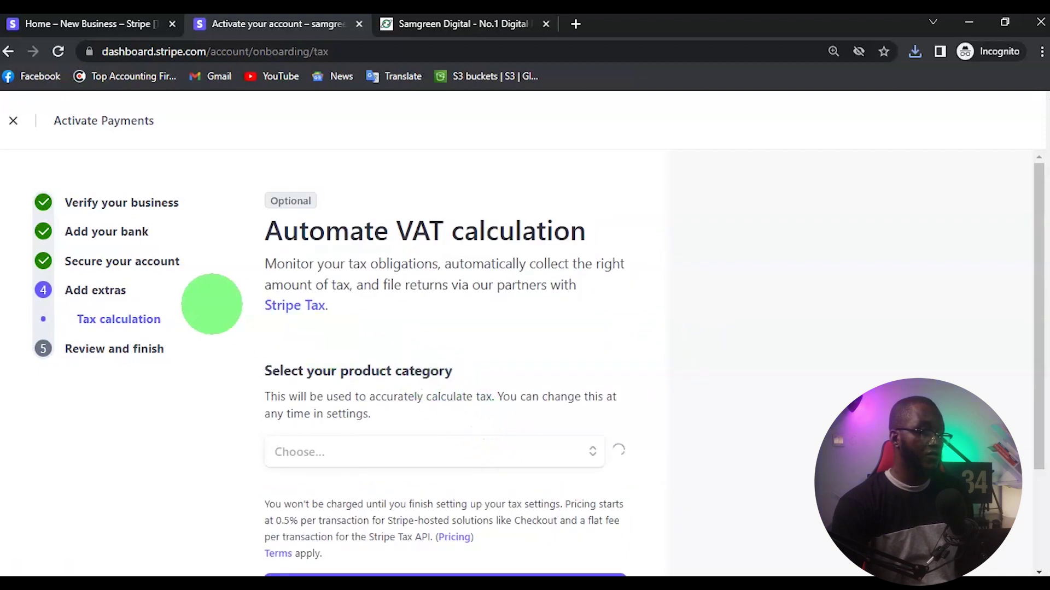
pyautogui.scroll(-5, 503, 328)
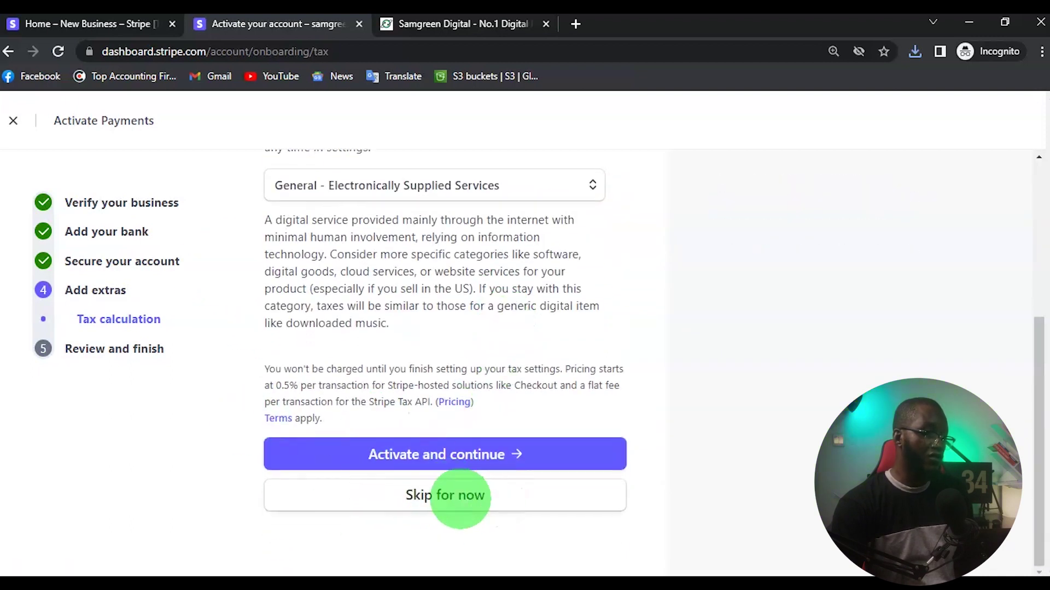
pyautogui.click(492, 497)
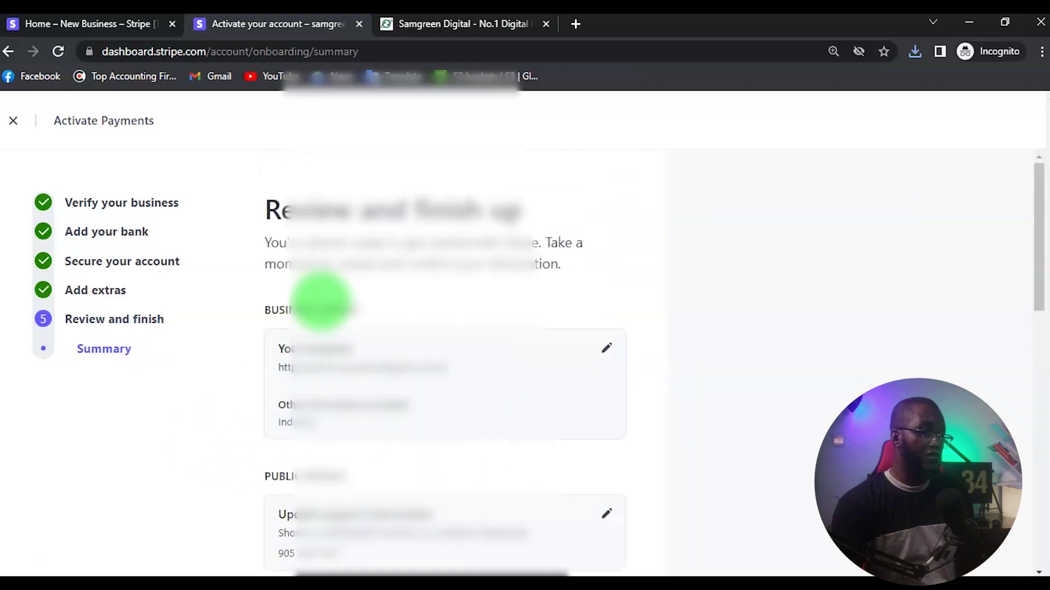
# Review the business, public, owner, payout, two-step and tax (Off) sections, then submit activation.
pyautogui.scroll(-4, 532, 208)
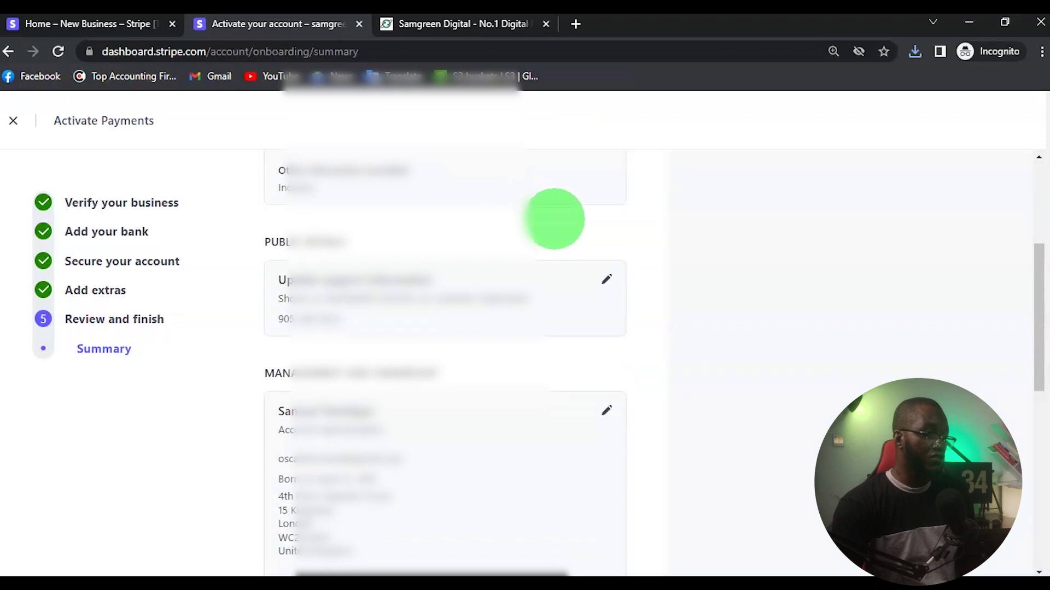
pyautogui.scroll(-3, 554, 219)
pyautogui.scroll(7, 552, 220)
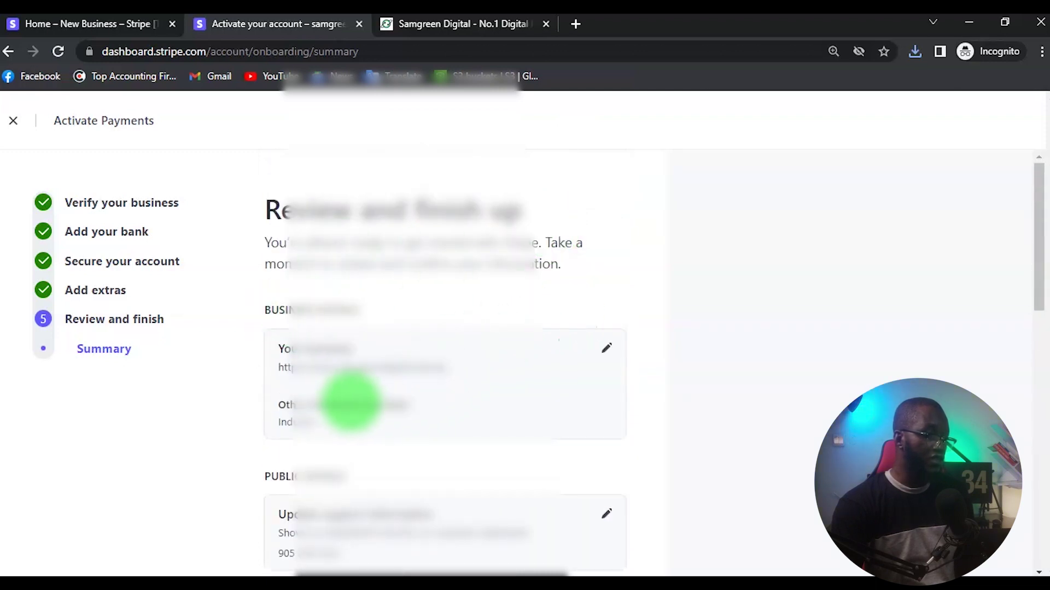
pyautogui.scroll(-3, 312, 350)
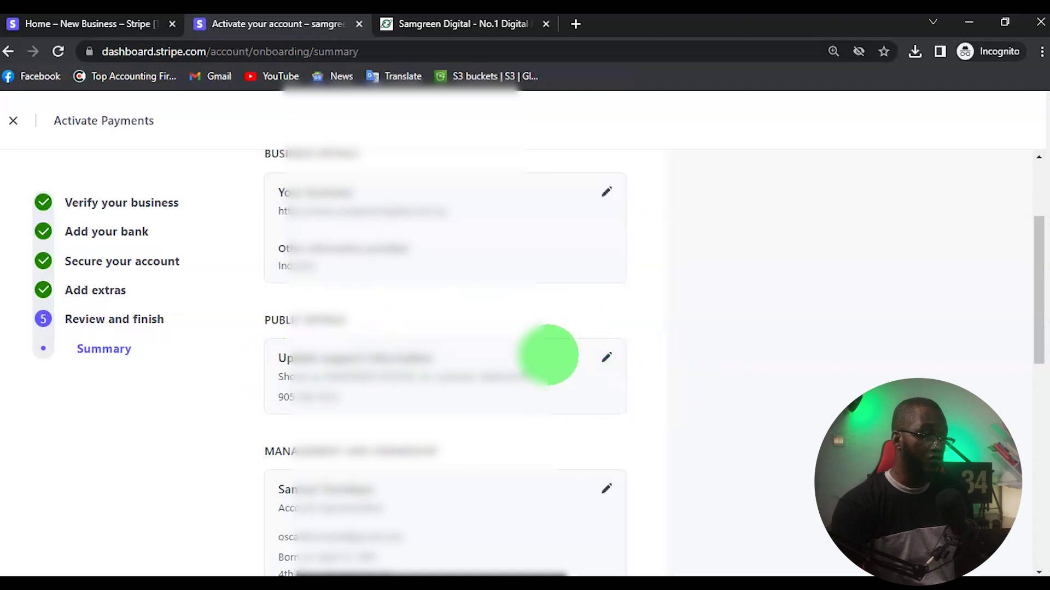
pyautogui.scroll(-2, 350, 315)
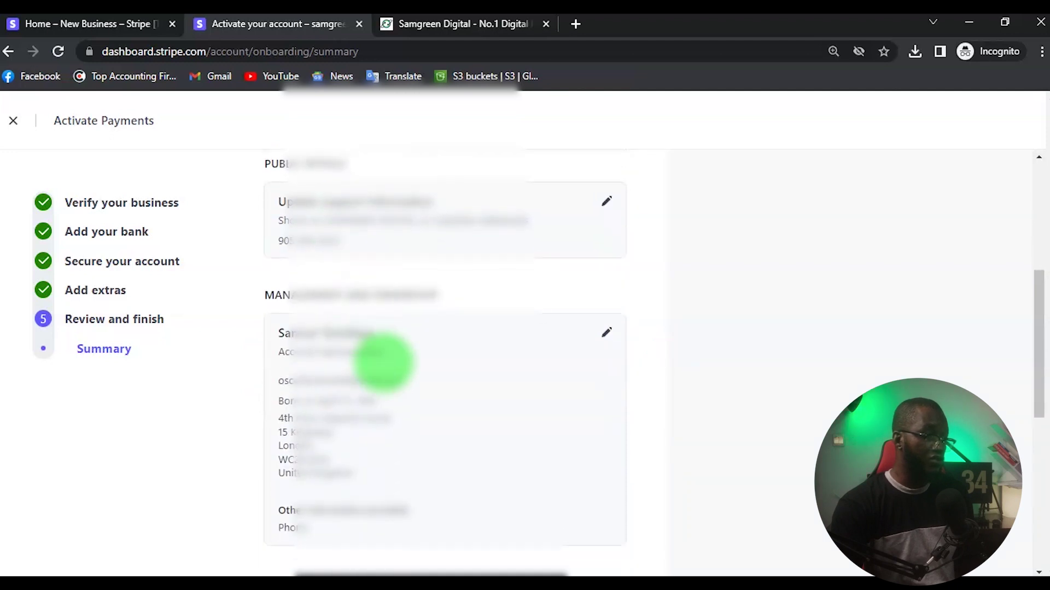
pyautogui.scroll(-4, 403, 379)
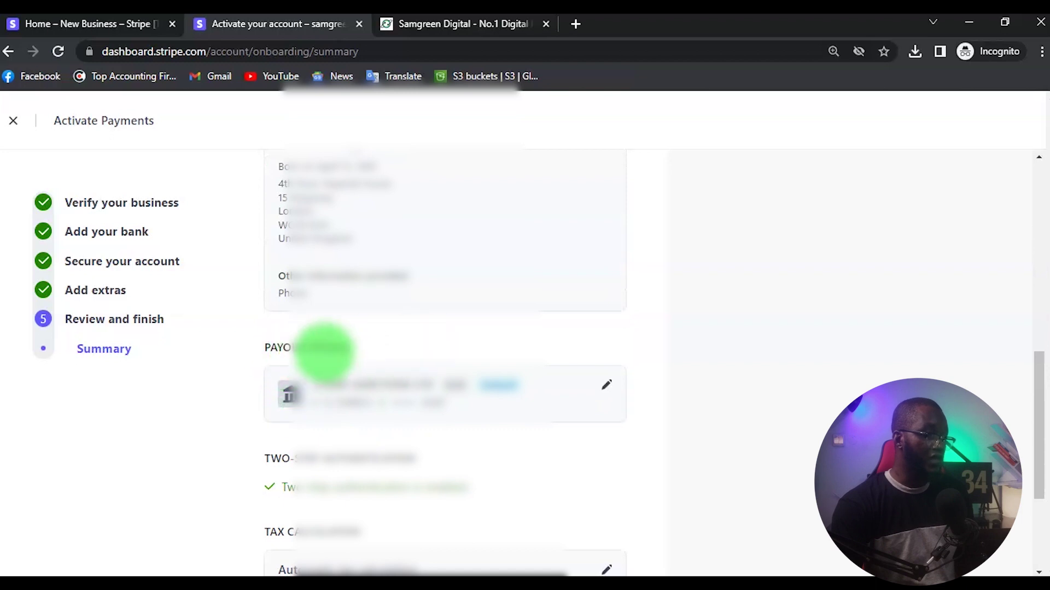
pyautogui.scroll(-3, 628, 380)
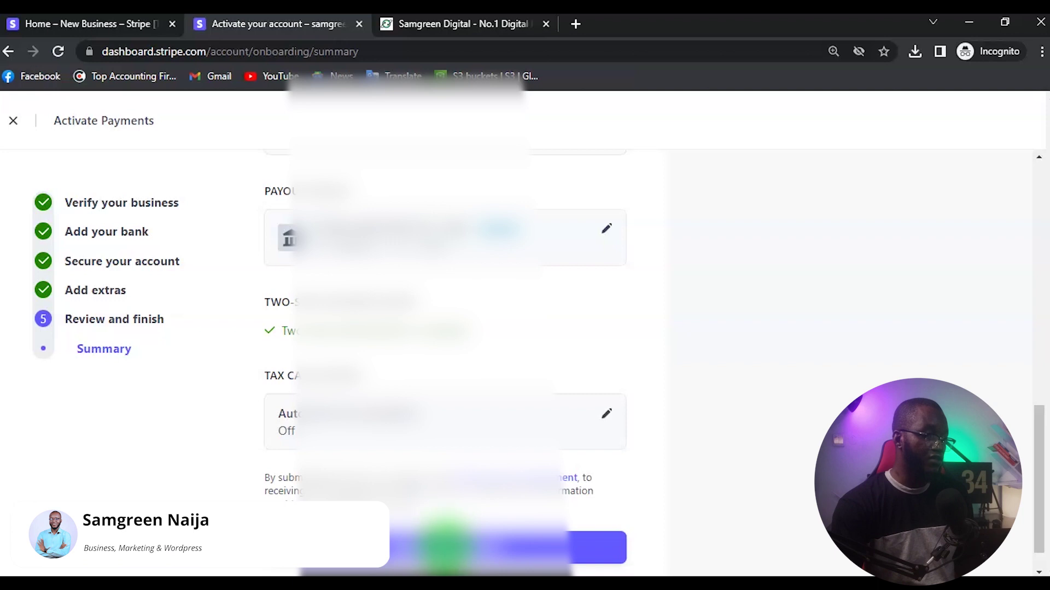
pyautogui.click(449, 544)
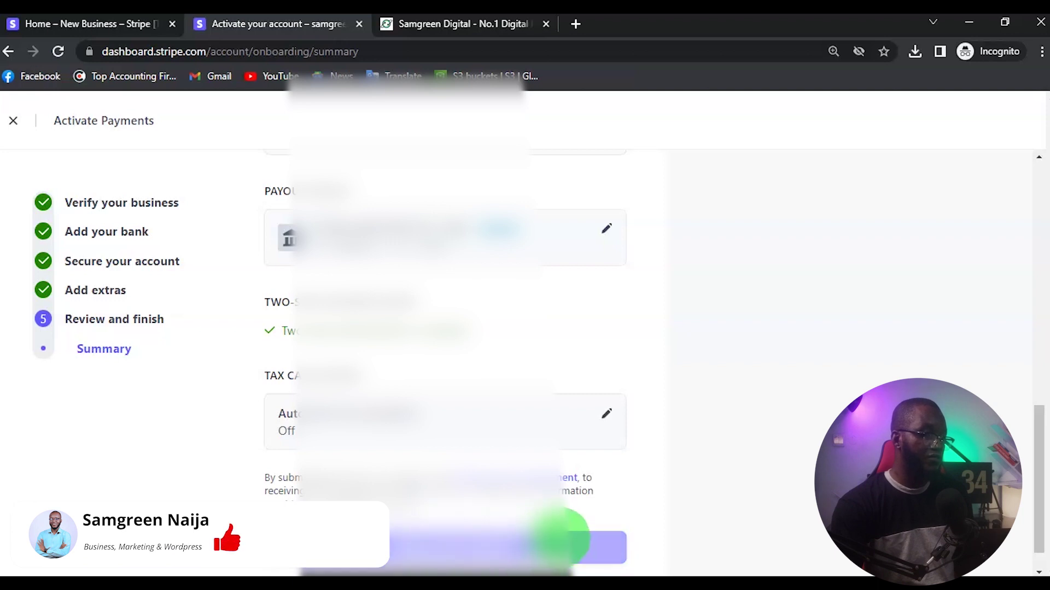